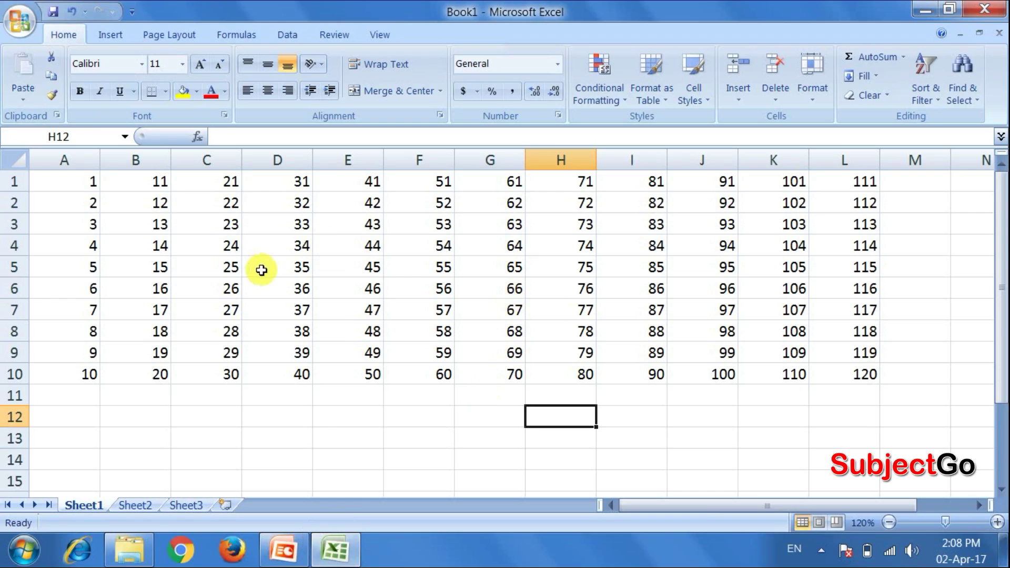
# Start a Save As of the workbook, choosing the Pictures library as destination and keeping the file name Book1.xlsx
pyautogui.click(261, 270)
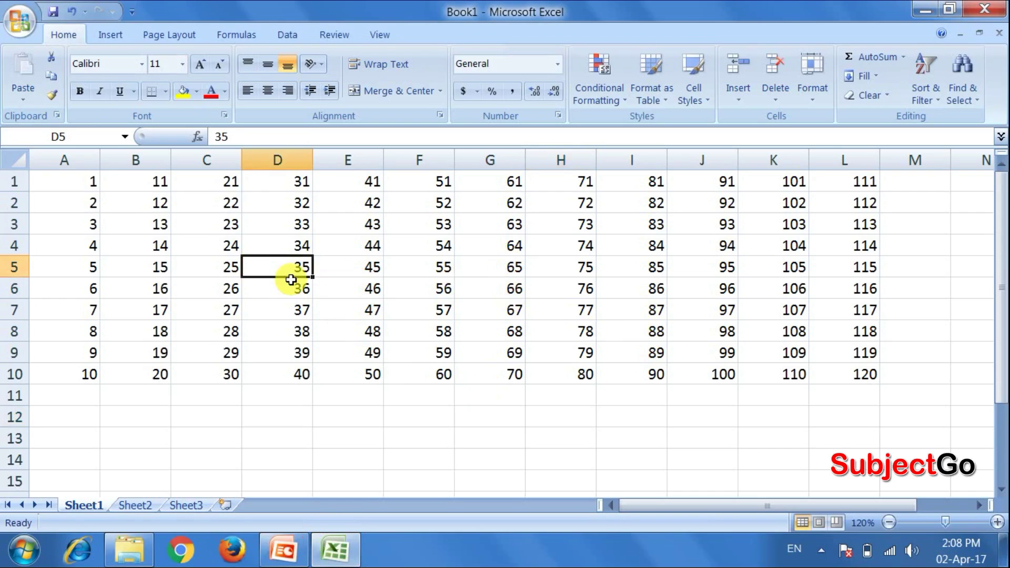
pyautogui.click(26, 25)
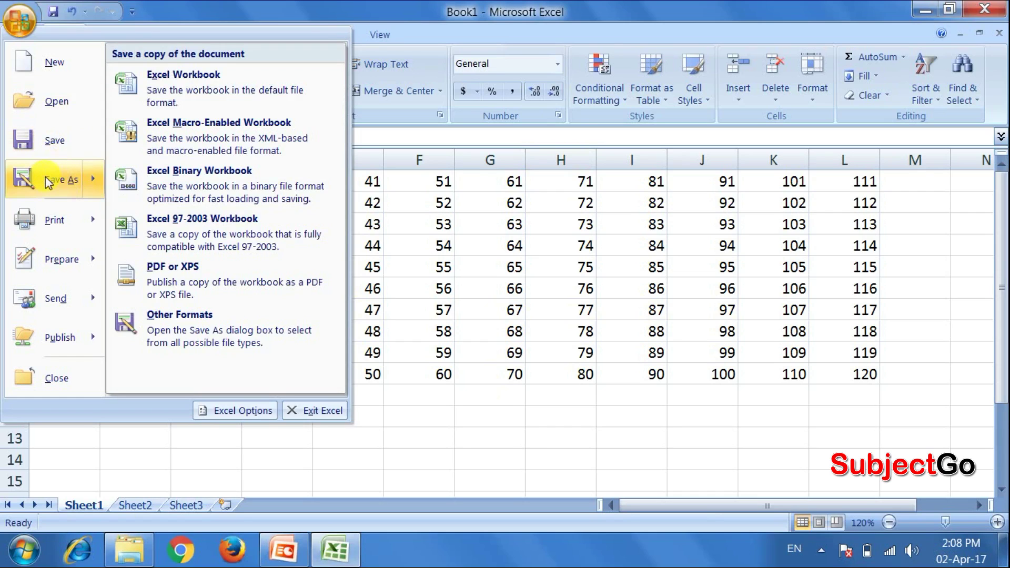
pyautogui.click(45, 177)
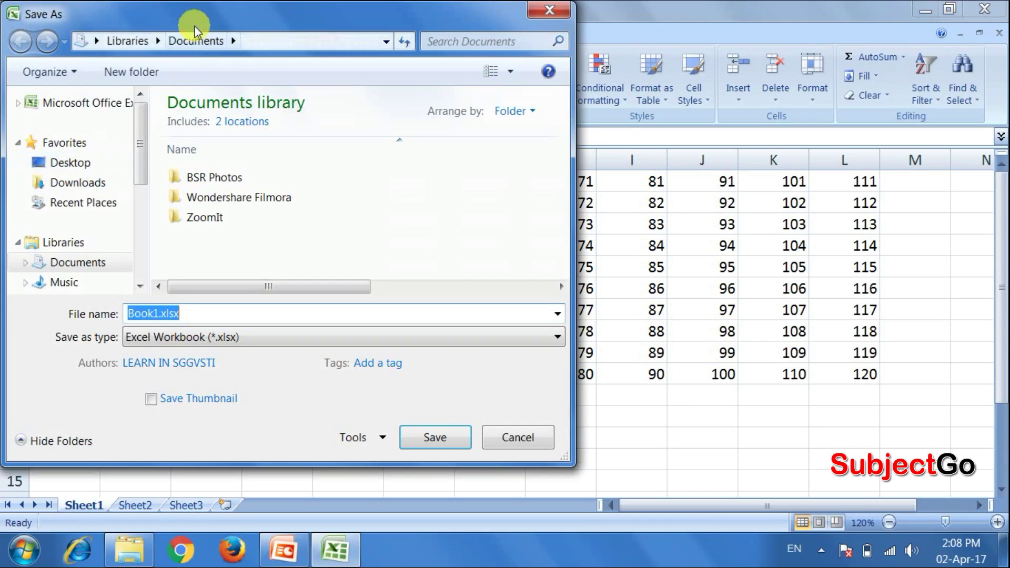
pyautogui.moveTo(210, 18); pyautogui.dragTo(389, 51)
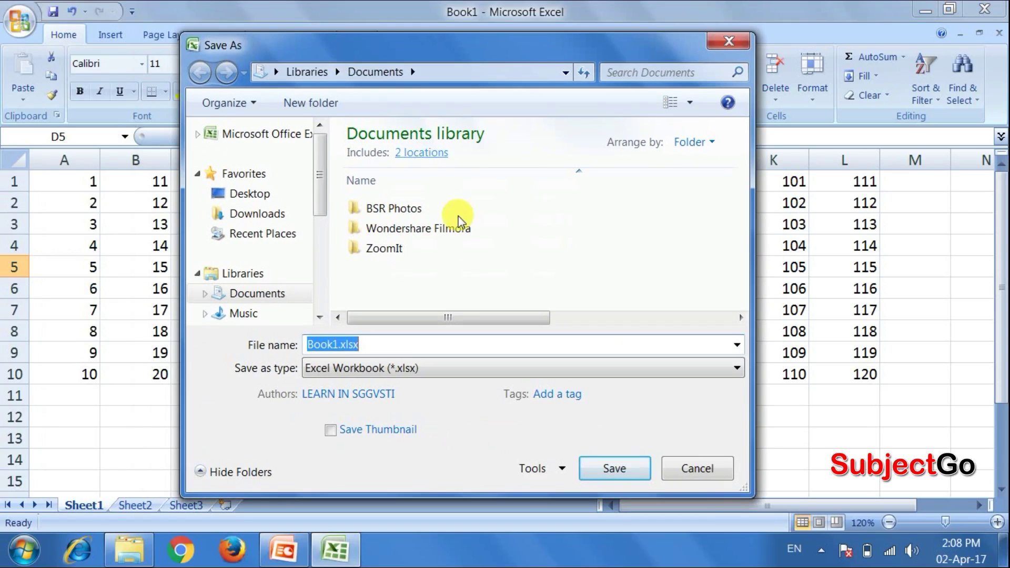
pyautogui.click(322, 247)
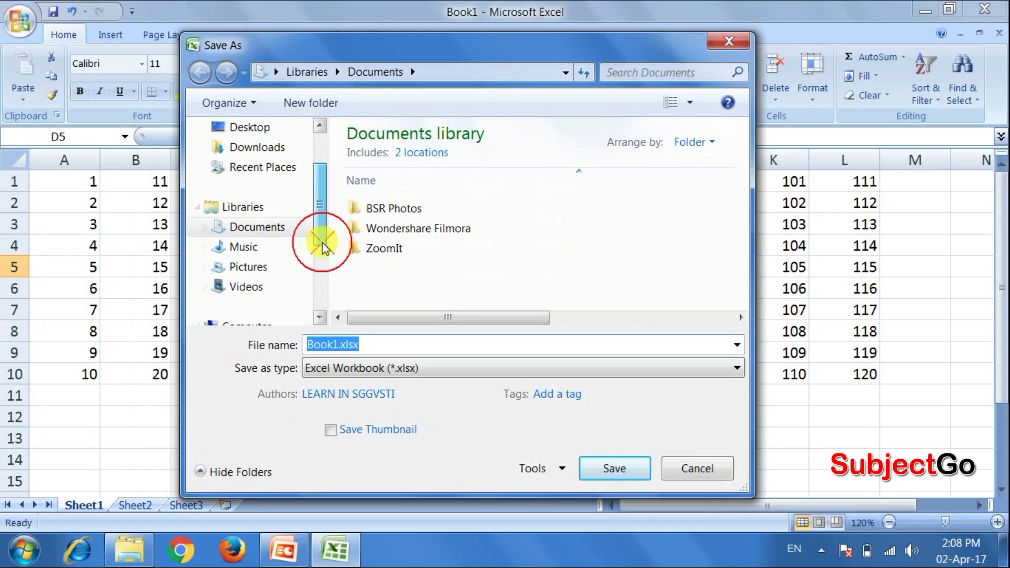
pyautogui.moveTo(323, 242); pyautogui.dragTo(322, 303)
pyautogui.moveTo(316, 261); pyautogui.dragTo(267, 181)
pyautogui.click(248, 197)
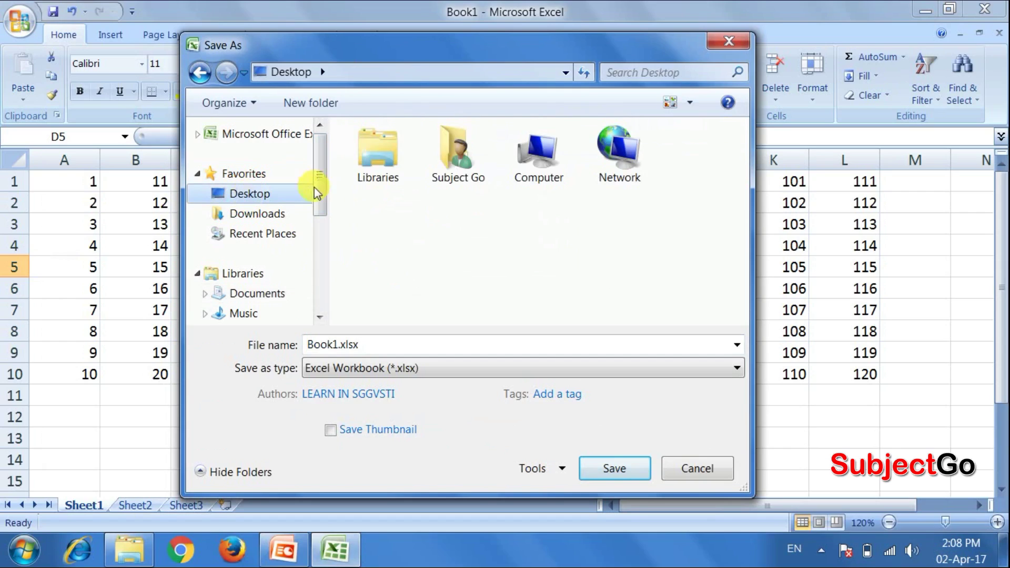
pyautogui.moveTo(319, 189); pyautogui.dragTo(322, 233)
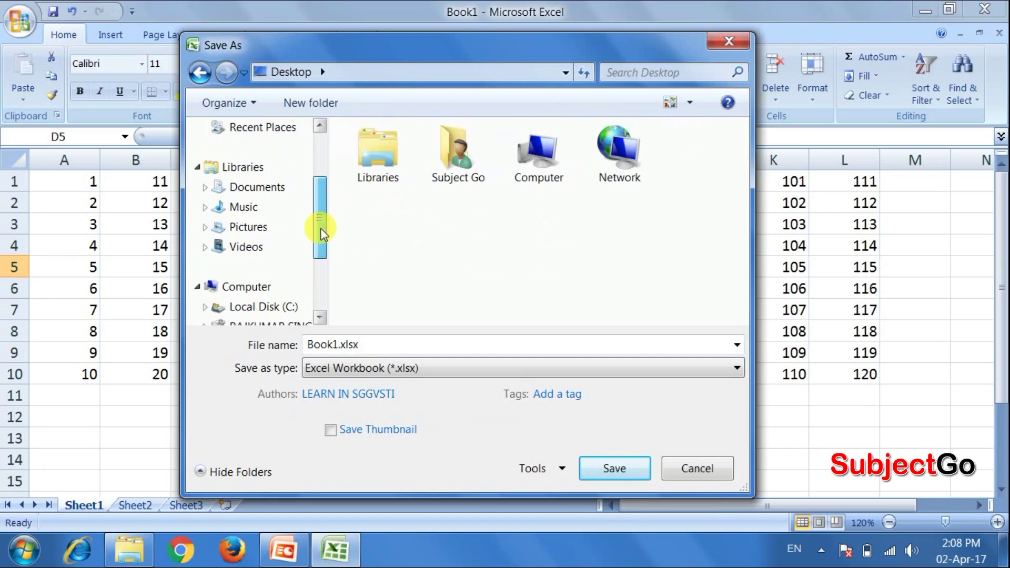
pyautogui.click(243, 227)
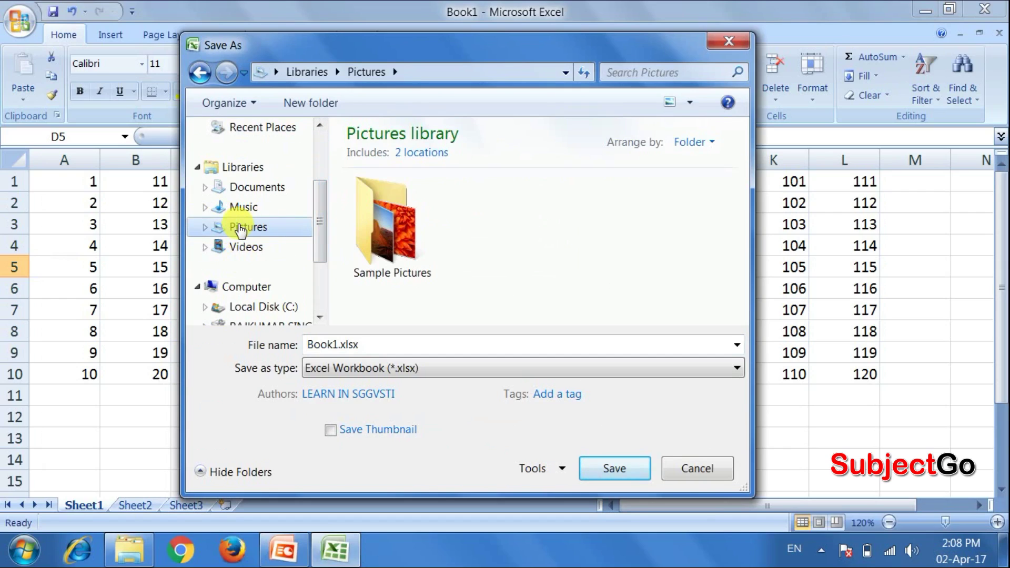
pyautogui.click(342, 345)
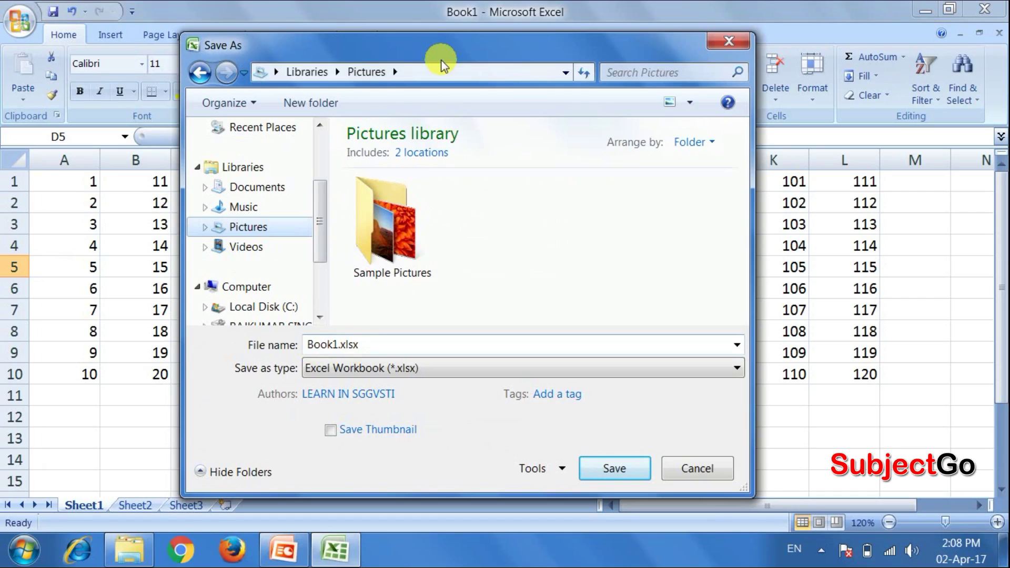
# In the save dialog's General Options, enter a password to open and a password to modify the workbook
pyautogui.moveTo(387, 36); pyautogui.dragTo(328, 16)
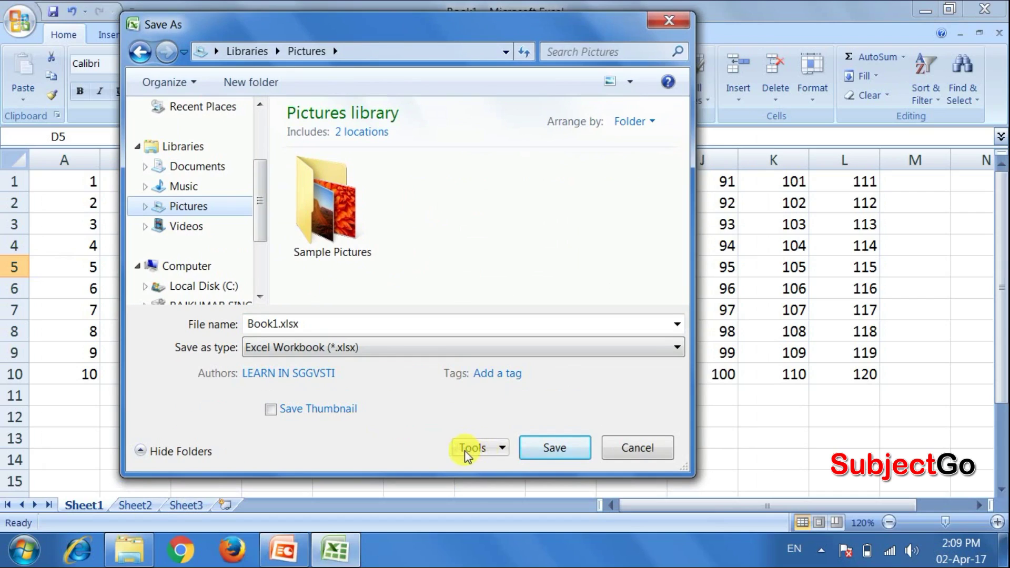
pyautogui.click(489, 452)
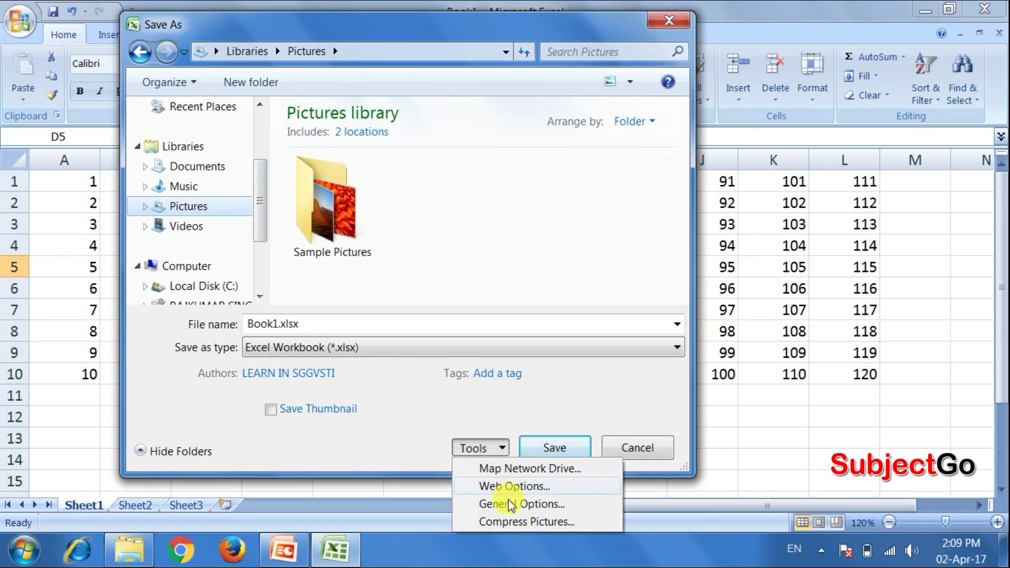
pyautogui.click(547, 506)
pyautogui.moveTo(268, 118); pyautogui.dragTo(415, 87)
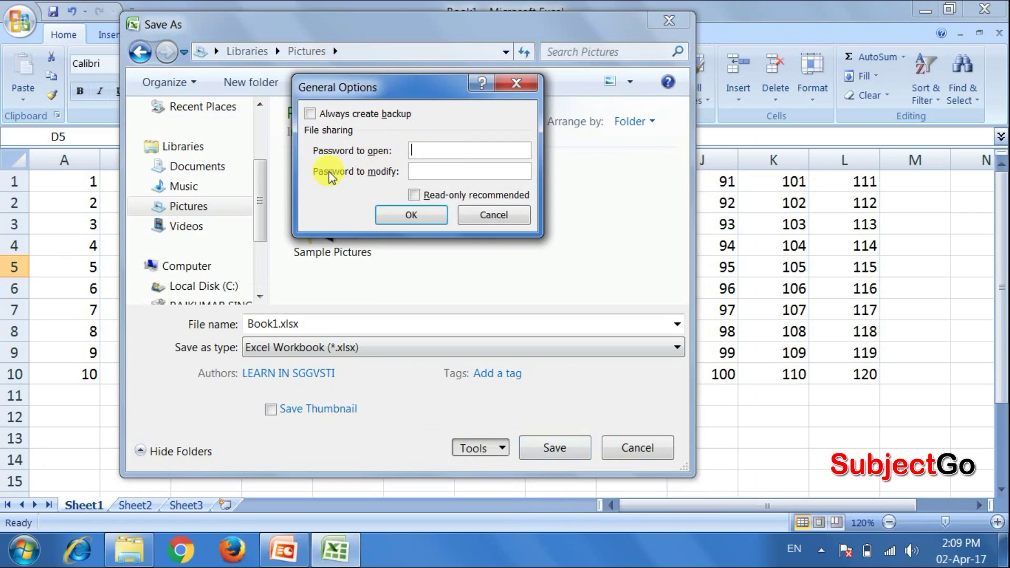
pyautogui.click(462, 173)
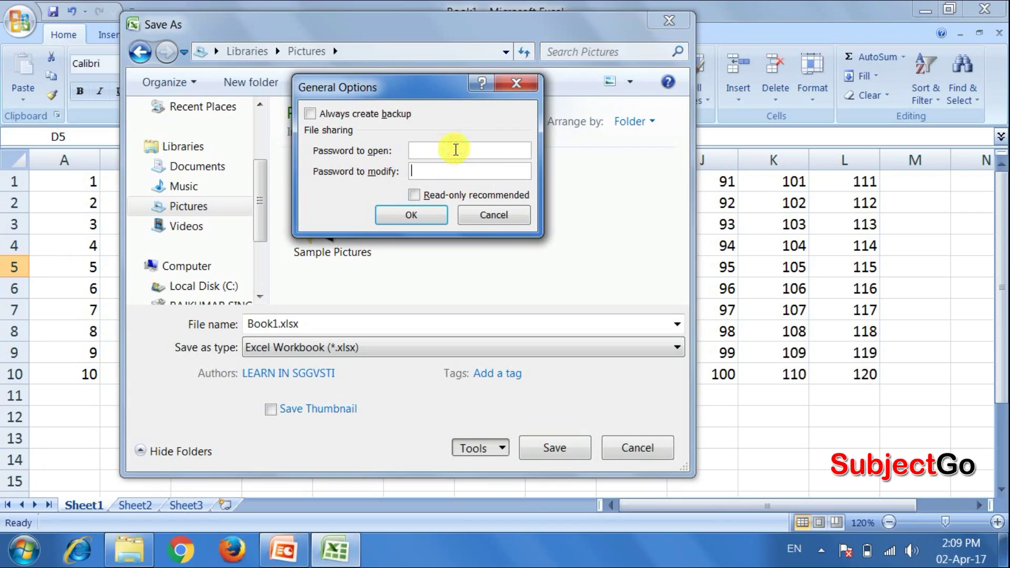
pyautogui.click(454, 149)
pyautogui.click(439, 167)
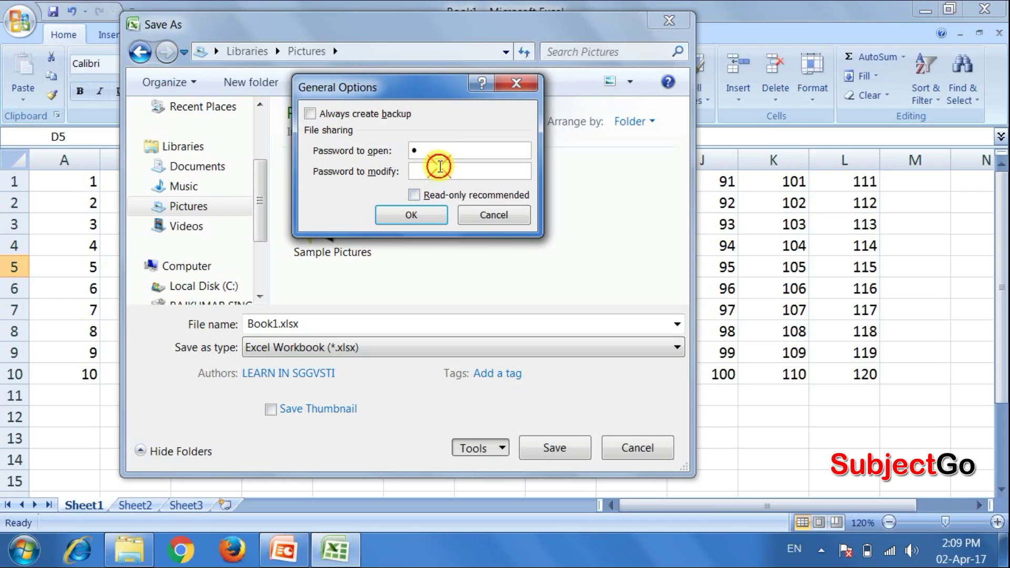
pyautogui.click(413, 215)
# Re-enter the password to open and the password to modify, and save the protected workbook
pyautogui.moveTo(205, 131); pyautogui.dragTo(544, 207)
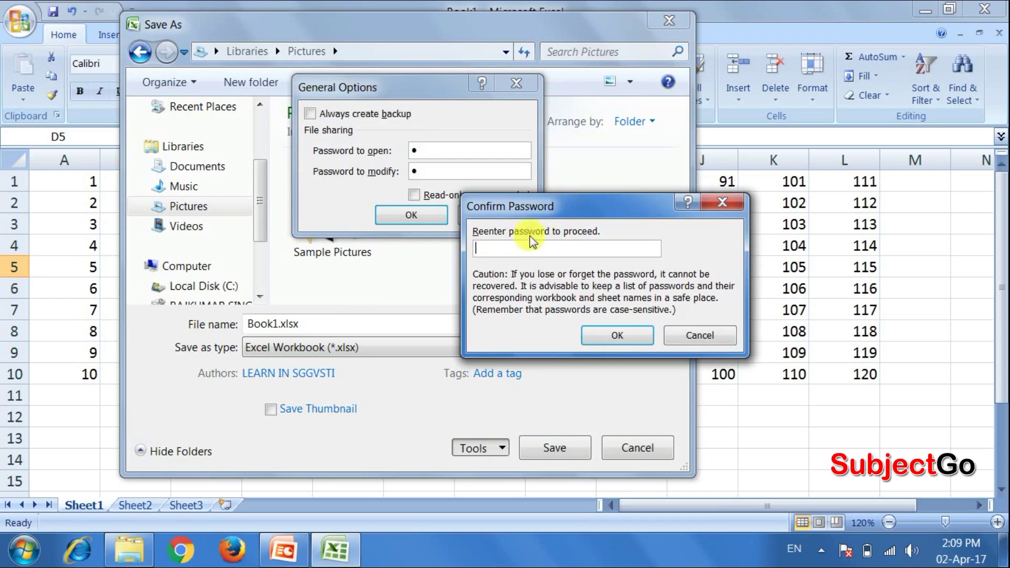
pyautogui.write('1')
pyautogui.click(606, 335)
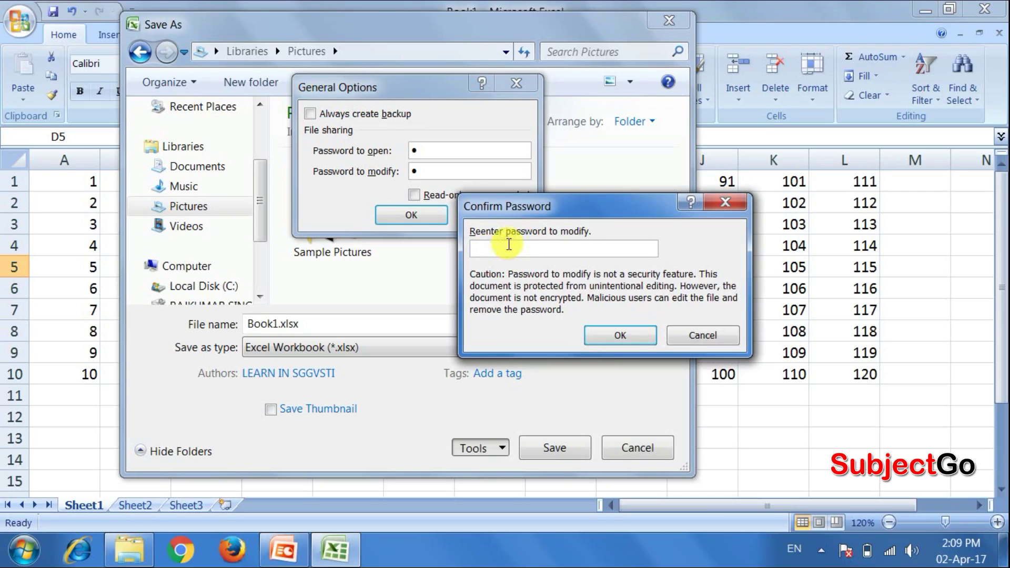
pyautogui.write('1')
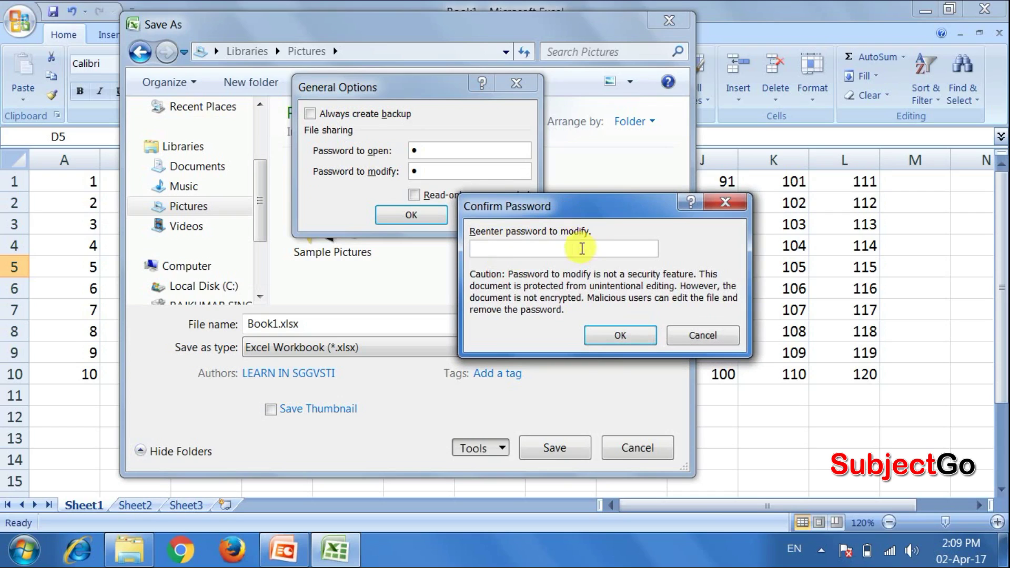
pyautogui.click(617, 335)
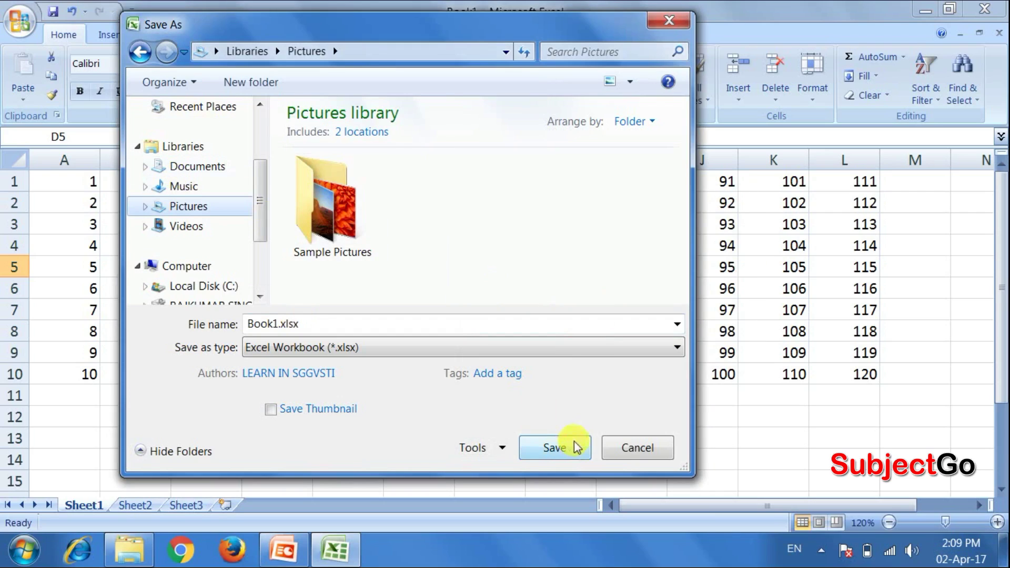
pyautogui.click(559, 451)
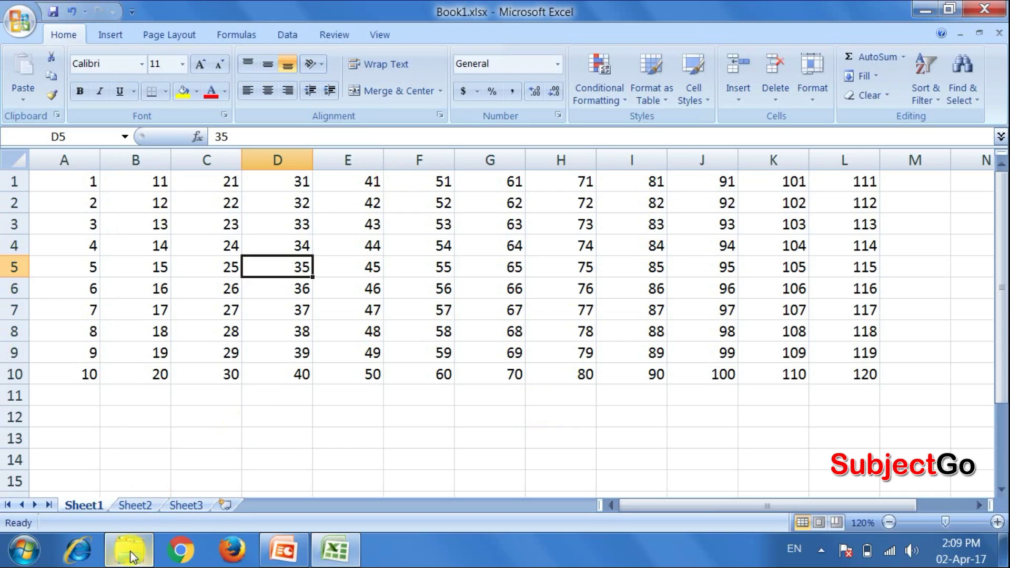
# Close the Excel workbook and the PowerPoint presentation
pyautogui.moveTo(132, 555)
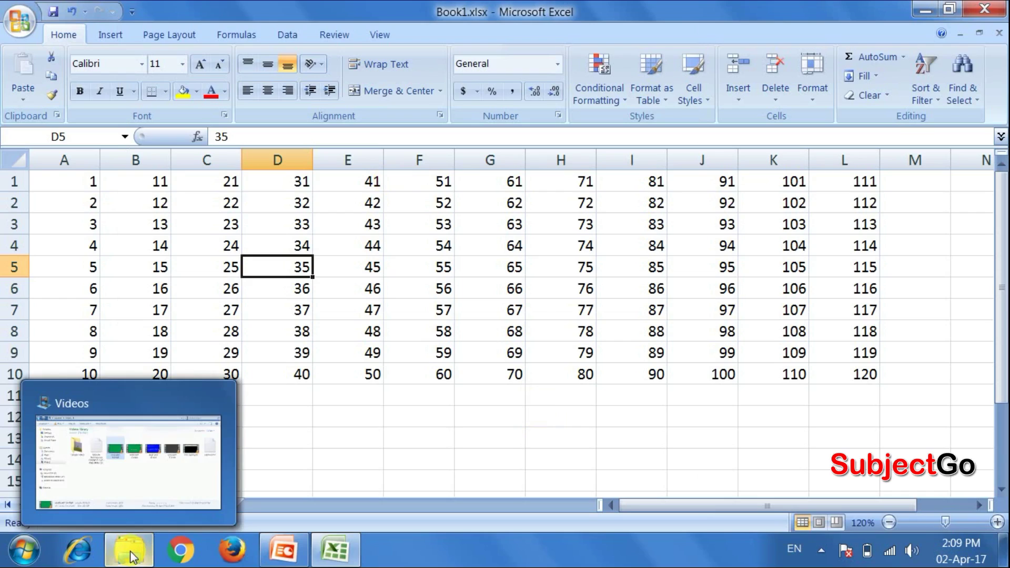
pyautogui.click(996, 7)
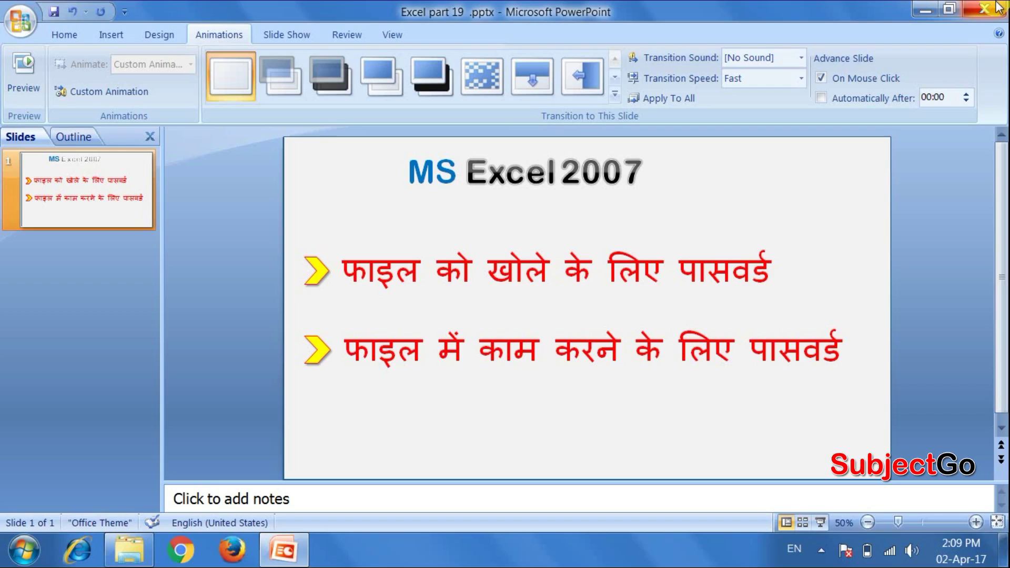
pyautogui.click(995, 6)
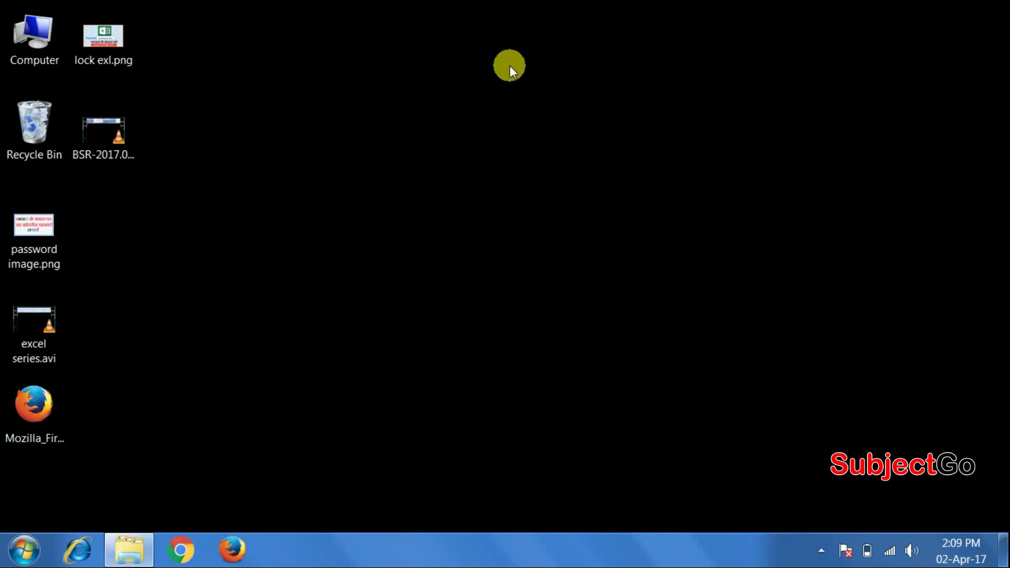
# Switch to Windows Explorer and open Book1.xlsx from the Pictures library as read-only, entering the password to open
pyautogui.click(129, 549)
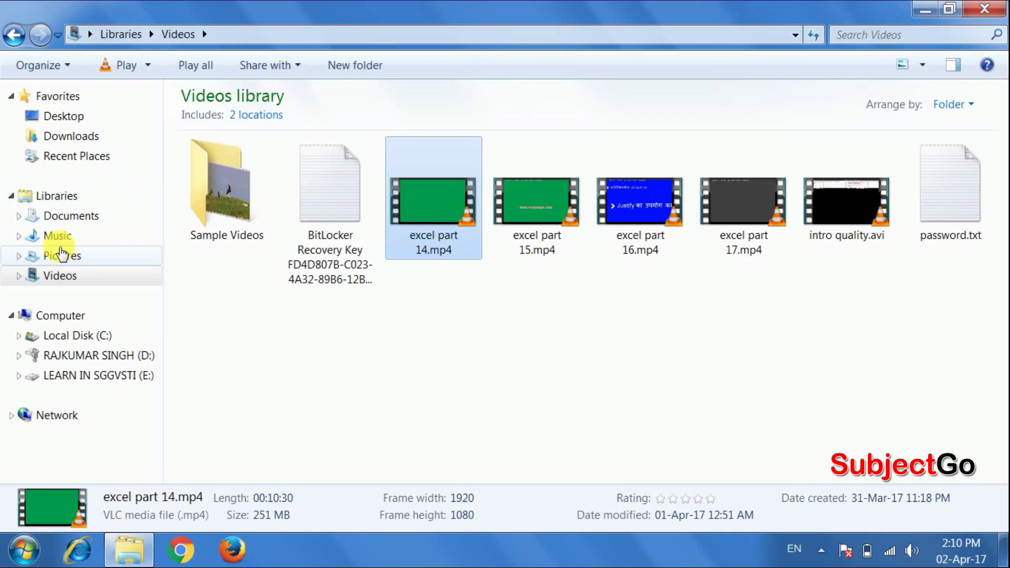
pyautogui.click(62, 255)
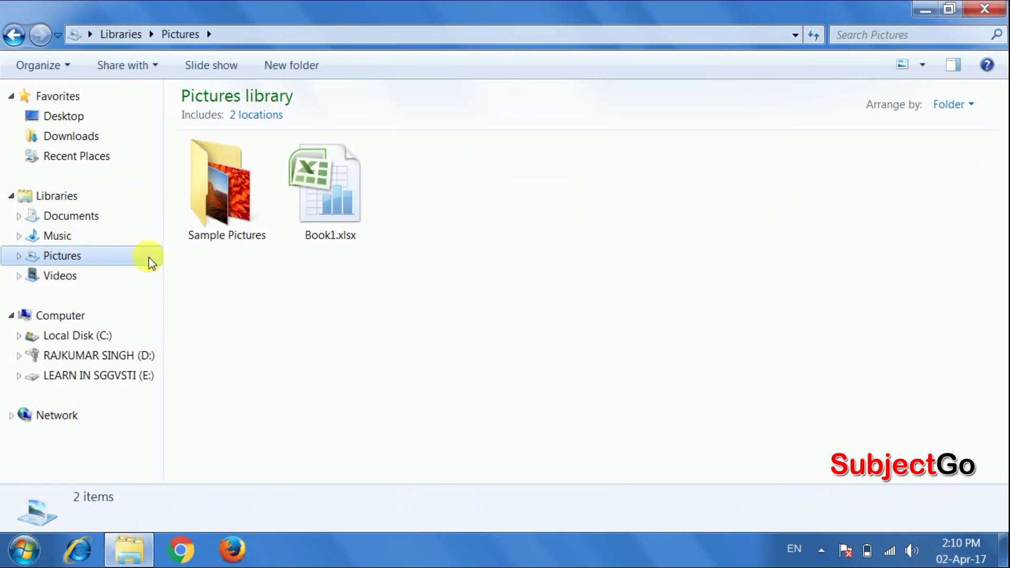
pyautogui.doubleClick(333, 195)
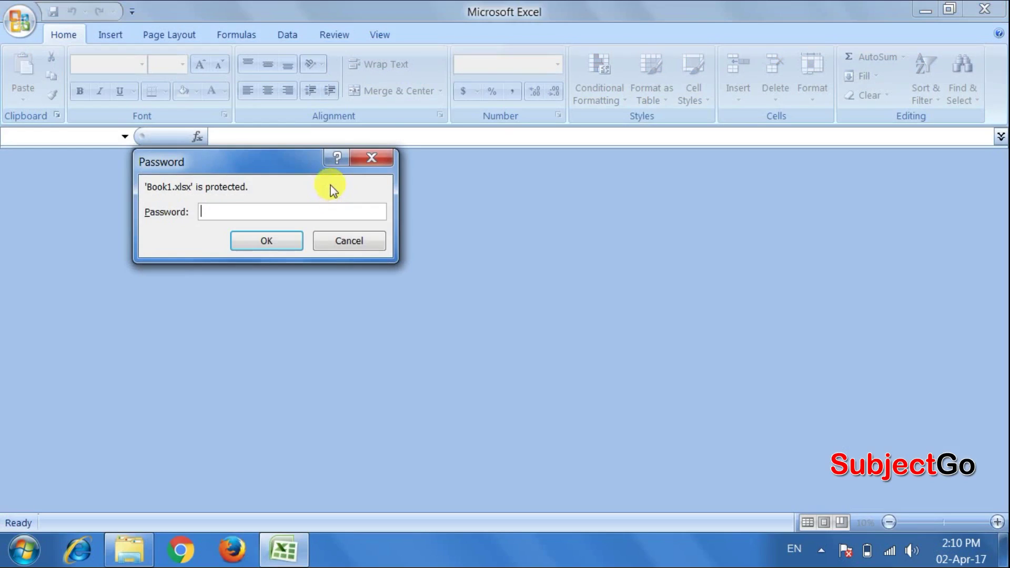
pyautogui.moveTo(292, 156); pyautogui.dragTo(497, 190)
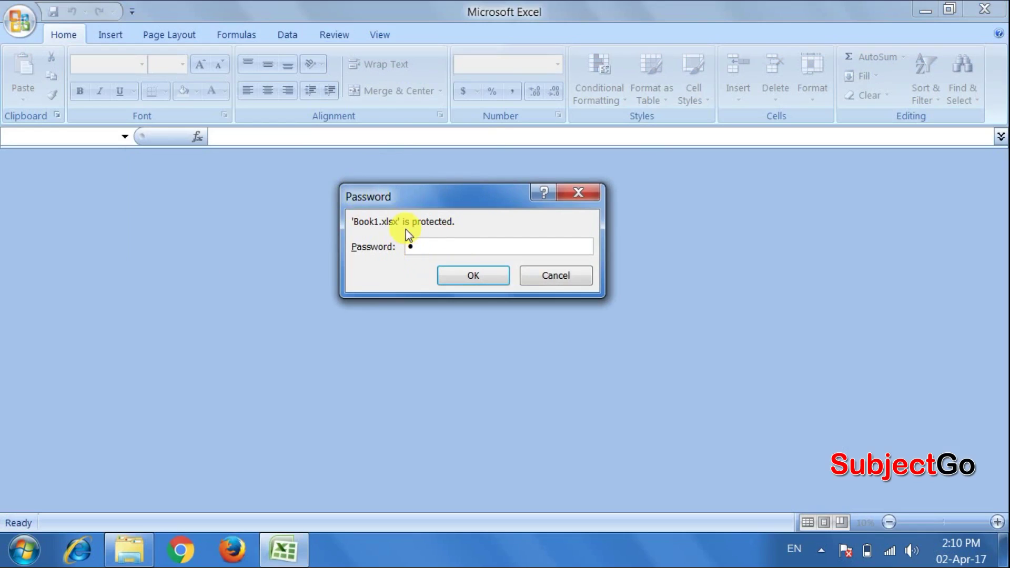
pyautogui.click(472, 274)
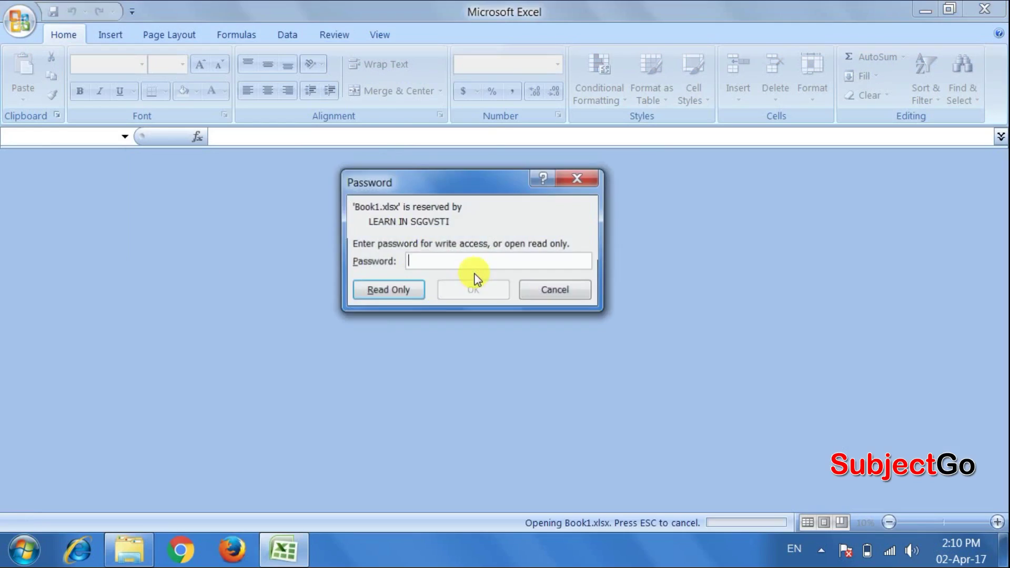
pyautogui.moveTo(436, 177); pyautogui.dragTo(532, 183)
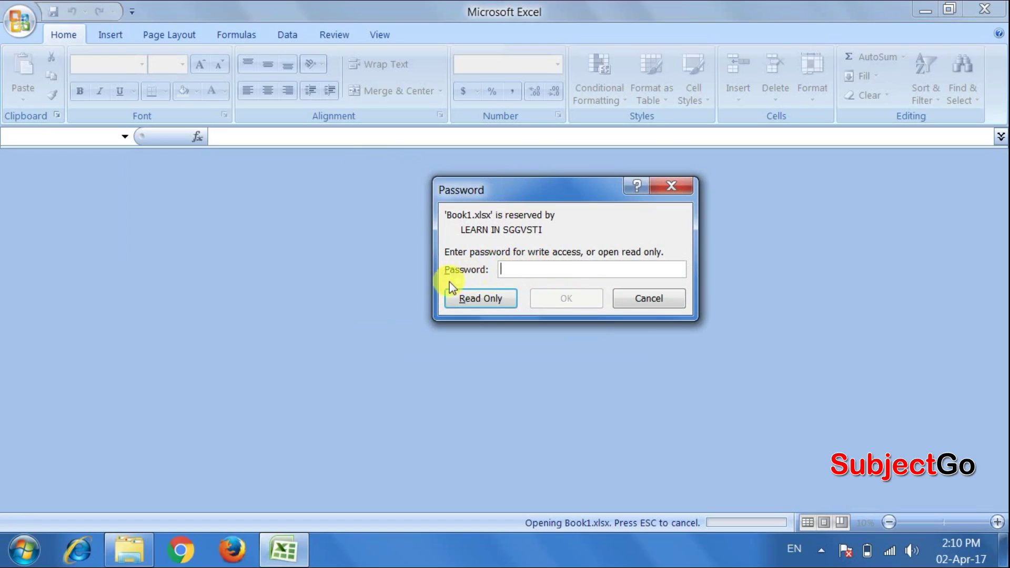
pyautogui.click(480, 299)
# Enter the text gfdgfh in cell G13 of the read-only workbook
pyautogui.click(468, 394)
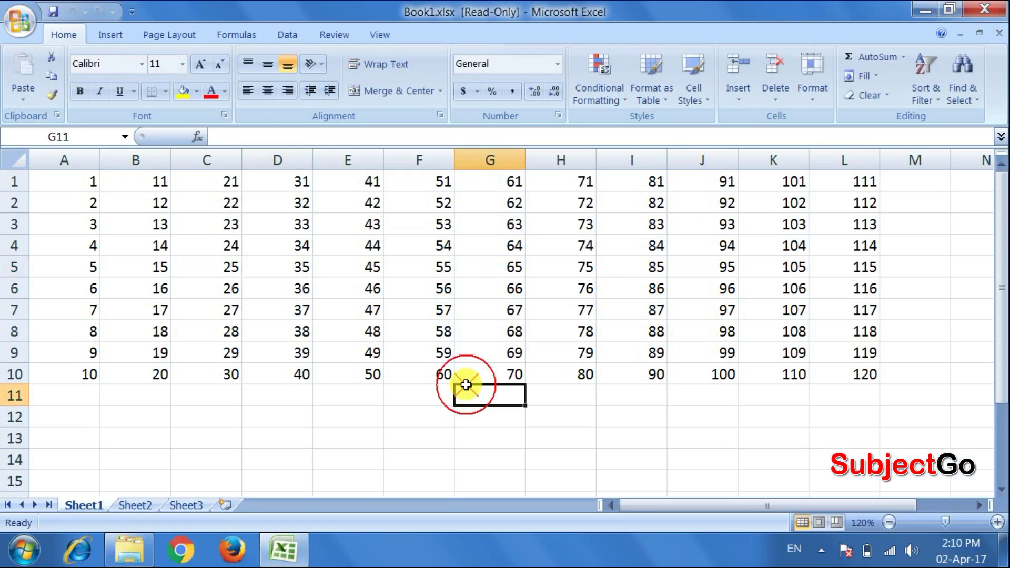
pyautogui.click(372, 412)
pyautogui.click(482, 435)
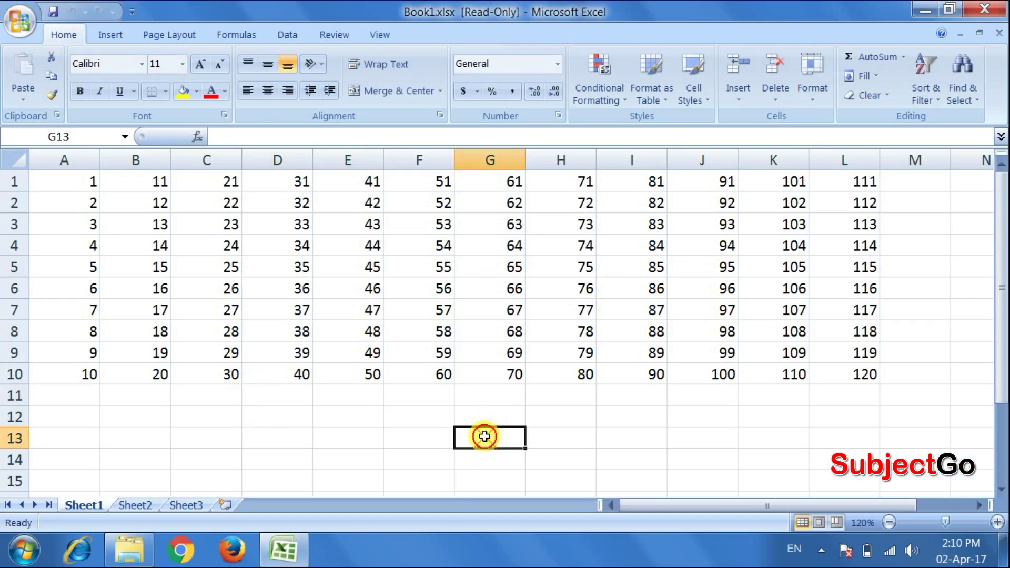
pyautogui.write('gfdgfh')
pyautogui.click(534, 434)
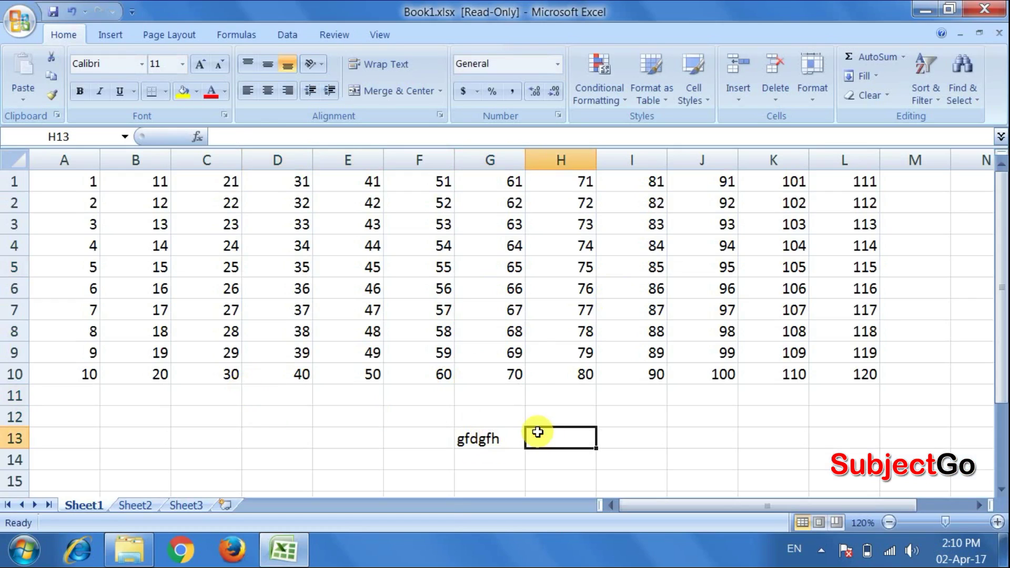
pyautogui.click(495, 436)
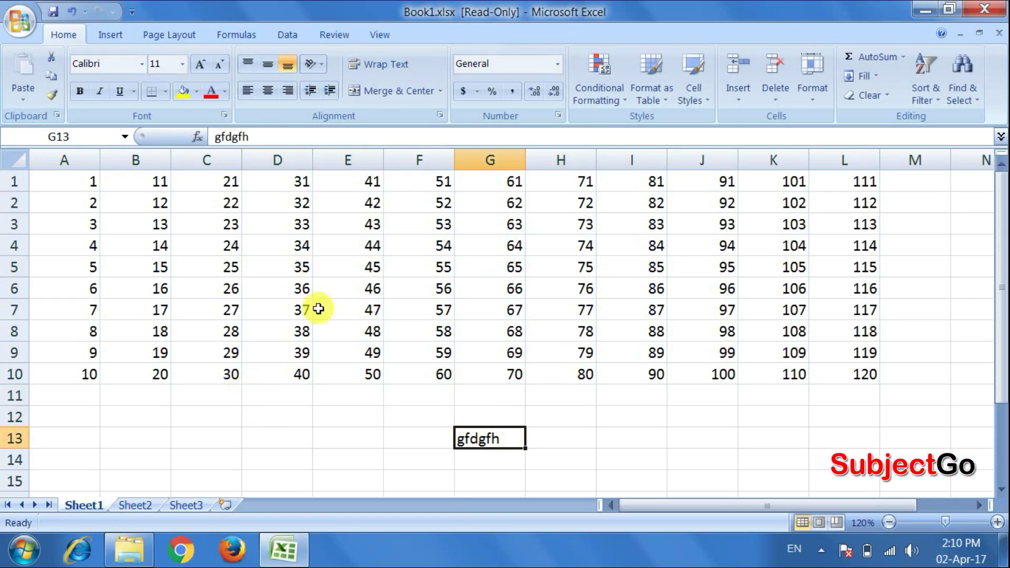
# Try to save the edited read-only workbook and dismiss the Save As dialog
pyautogui.click(53, 11)
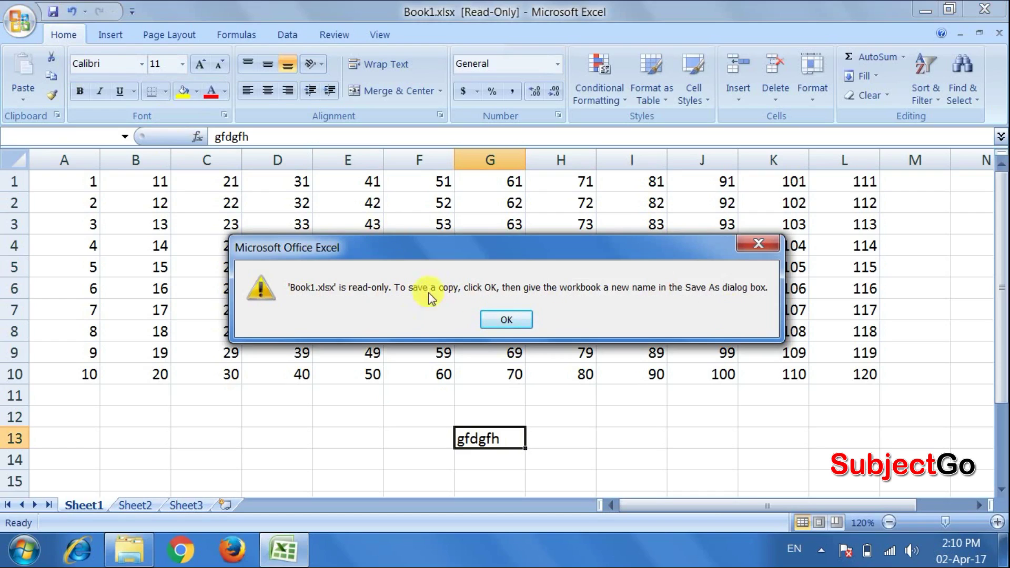
pyautogui.click(526, 319)
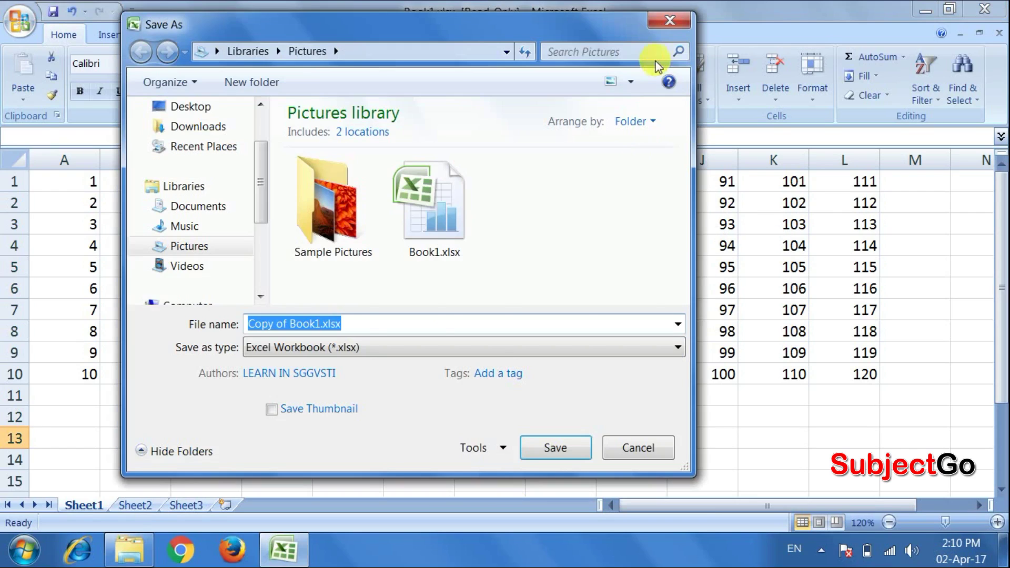
pyautogui.click(683, 11)
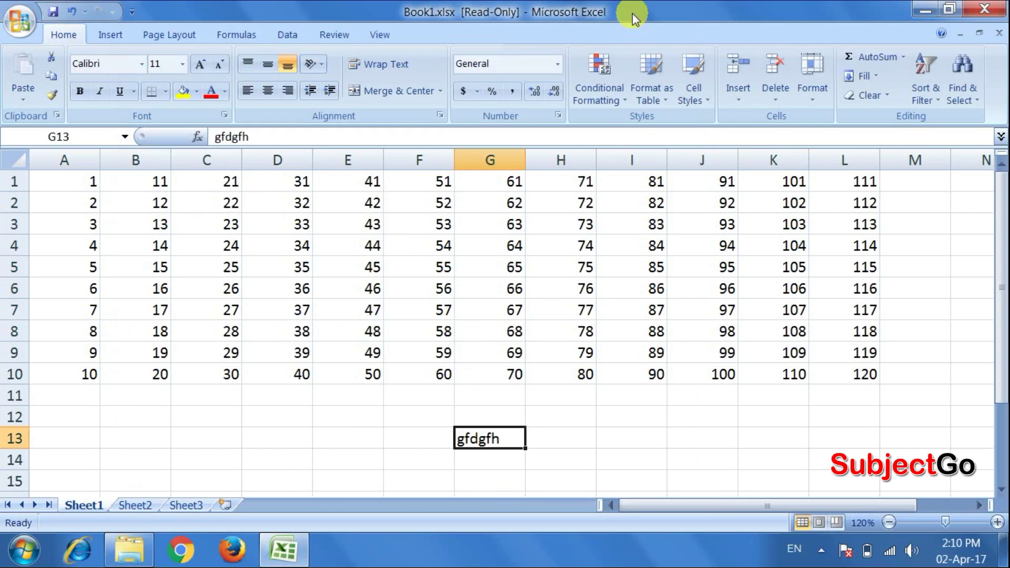
# Enter r in cell I11, try in H8 and fretgr in H11 of the read-only workbook
pyautogui.click(651, 390)
pyautogui.write('r')
pyautogui.click(529, 331)
pyautogui.write('try')
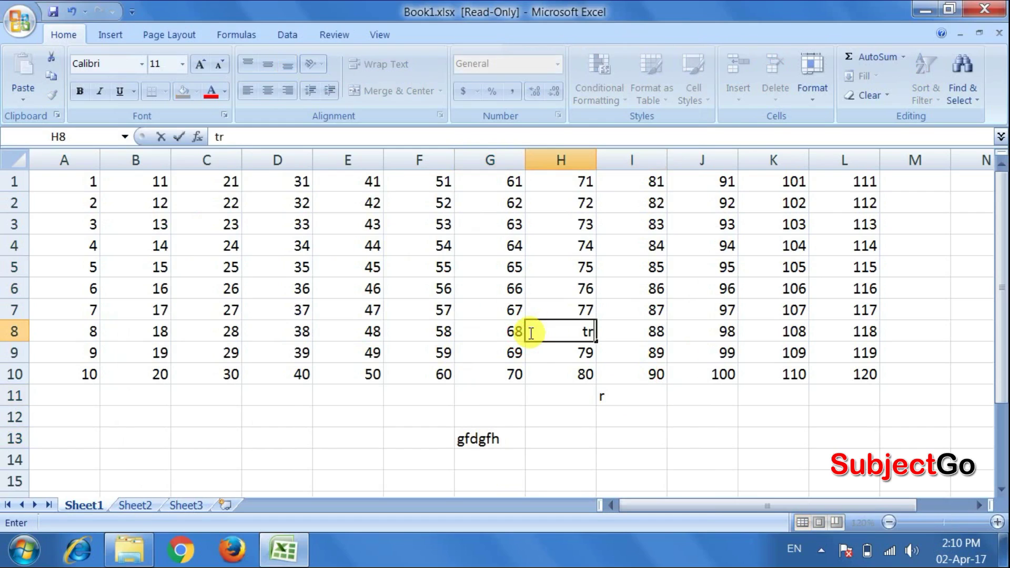
pyautogui.click(575, 391)
pyautogui.write('fretgr')
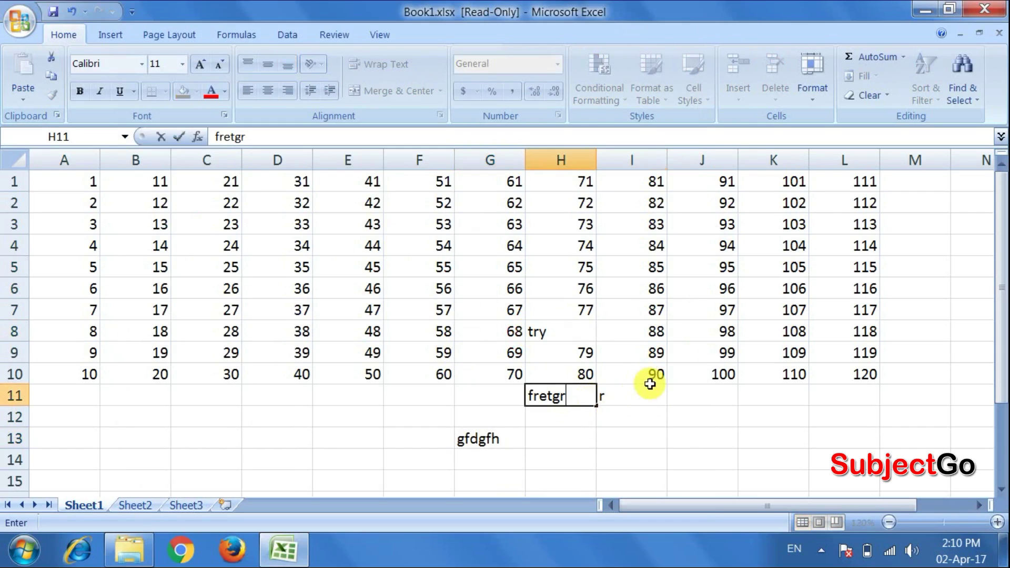
pyautogui.click(651, 386)
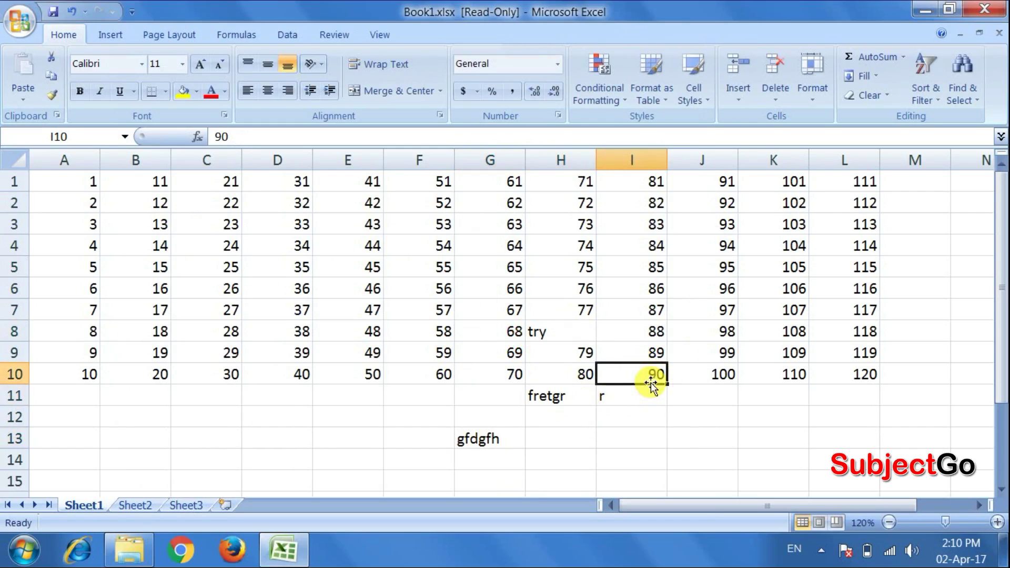
pyautogui.click(278, 421)
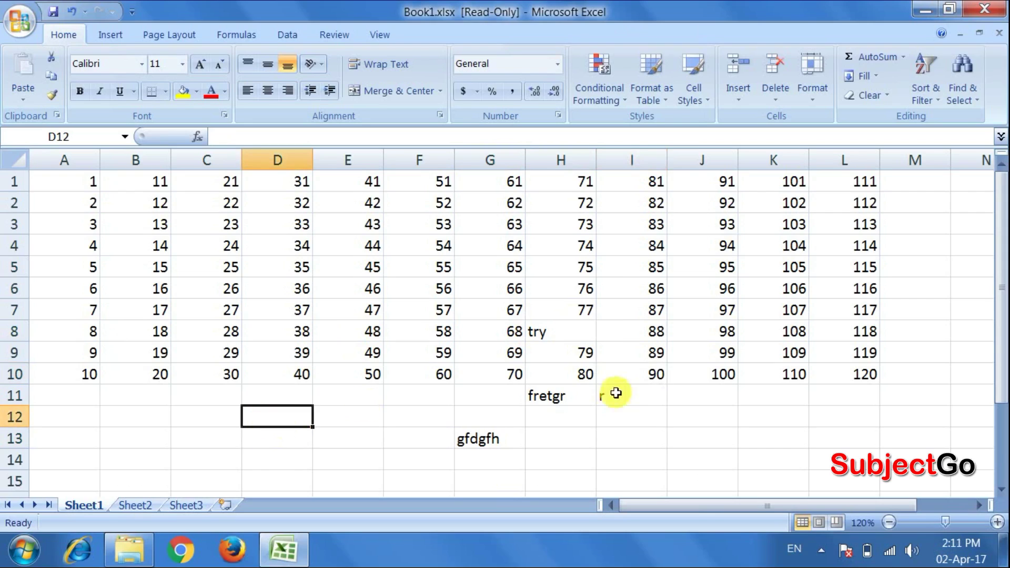
pyautogui.click(699, 413)
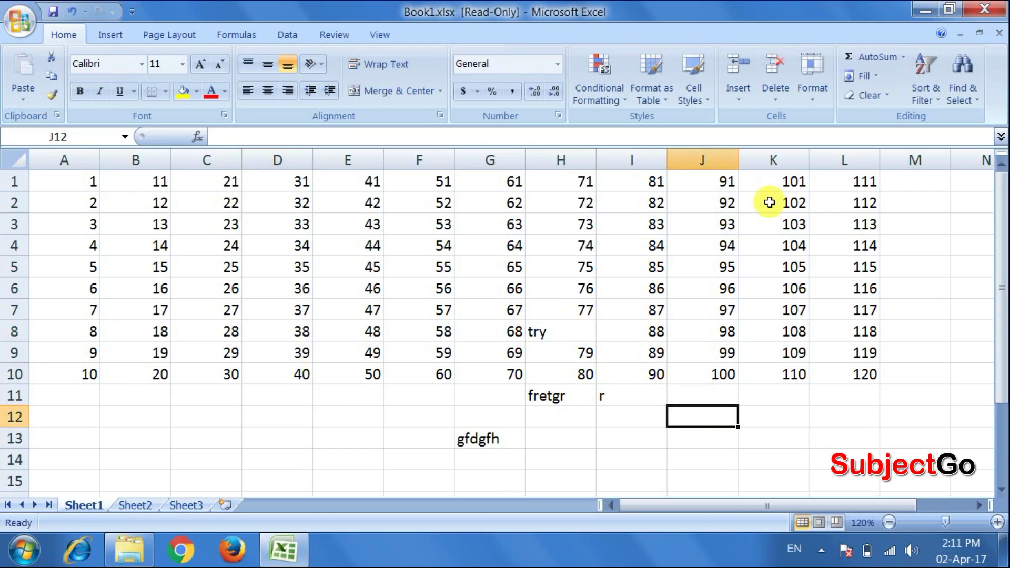
# Replace the contents of cell E6 with re and of cell G7 with gtg
pyautogui.click(342, 288)
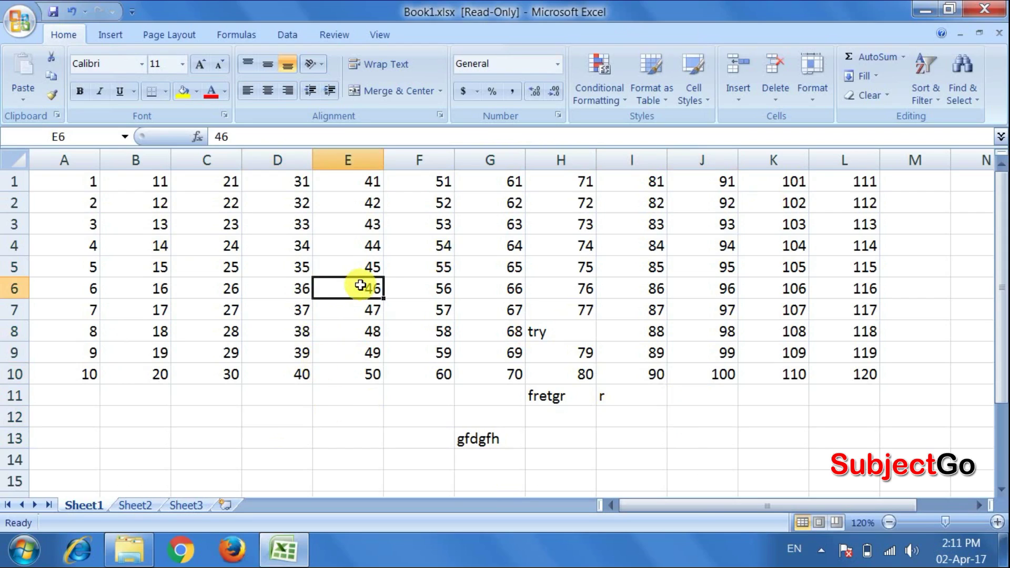
pyautogui.write('re')
pyautogui.click(470, 310)
pyautogui.write('gtg')
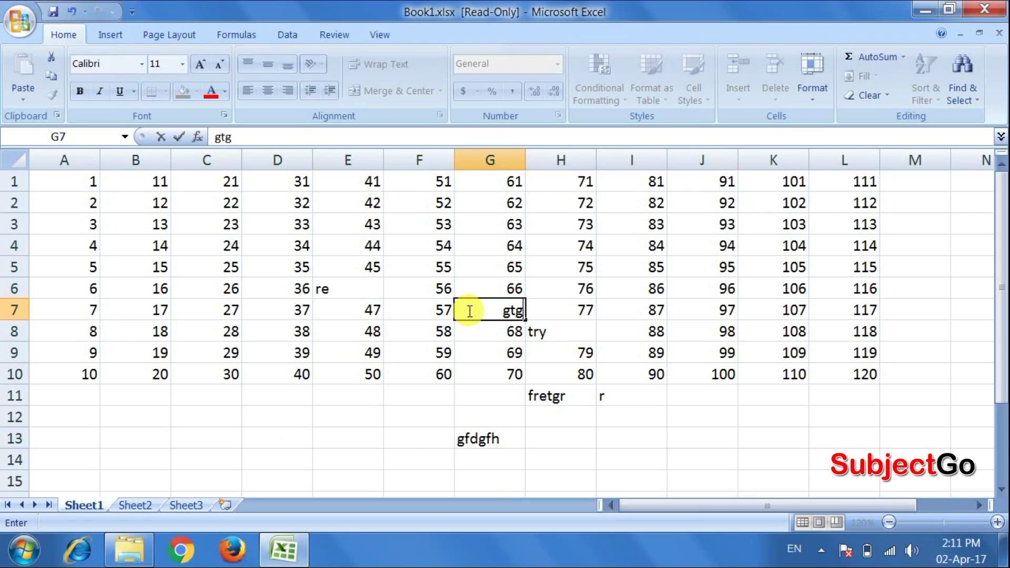
pyautogui.click(405, 324)
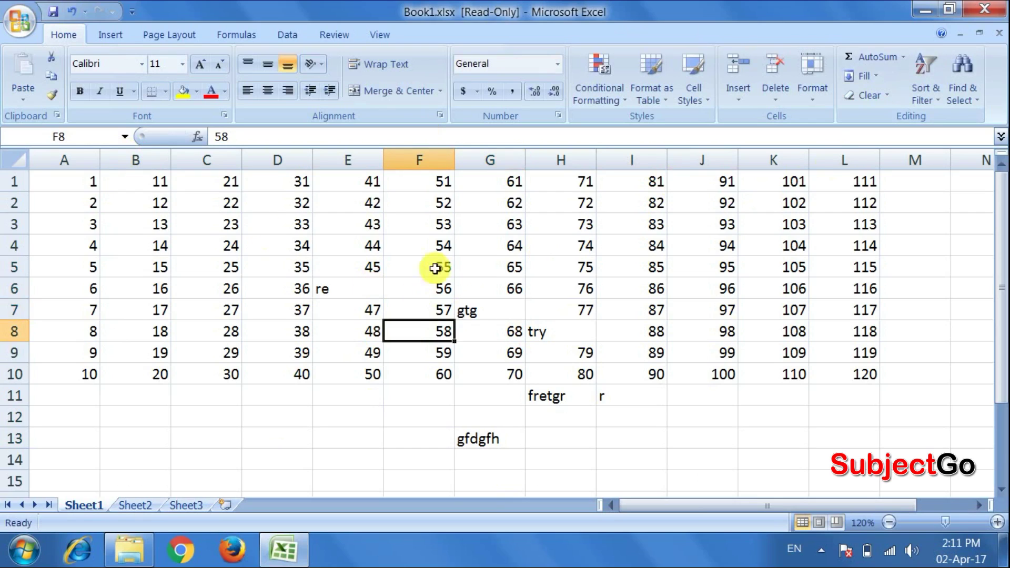
# Close the read-only workbook without saving and reopen Book1.xlsx with write access, entering the passwords to open and to modify
pyautogui.click(985, 9)
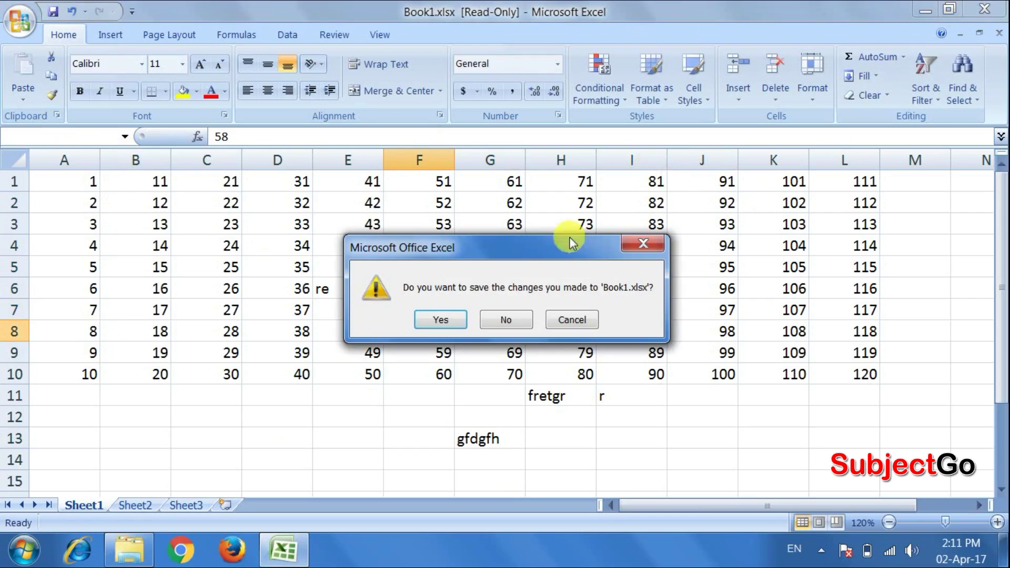
pyautogui.click(508, 319)
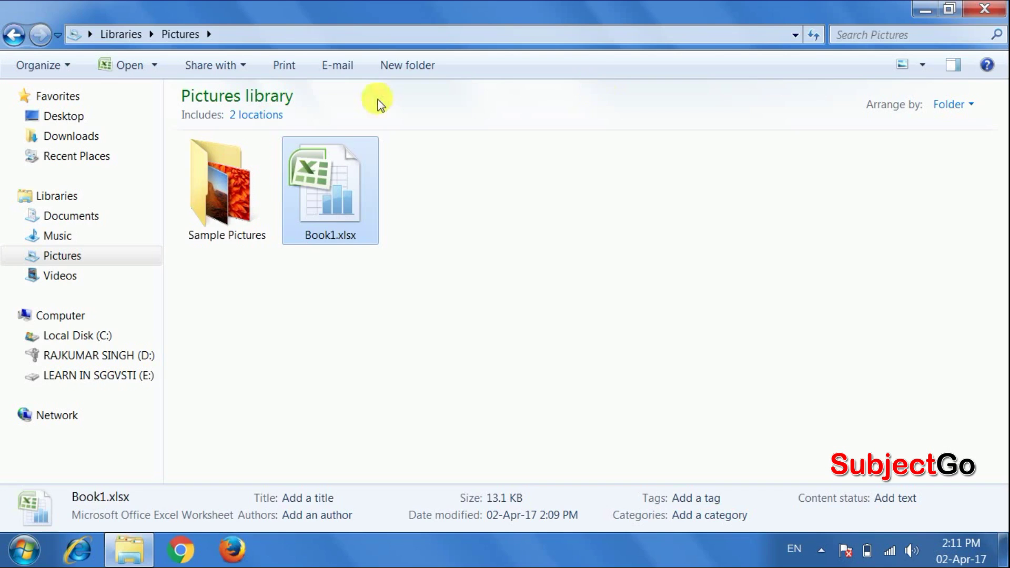
pyautogui.click(353, 205)
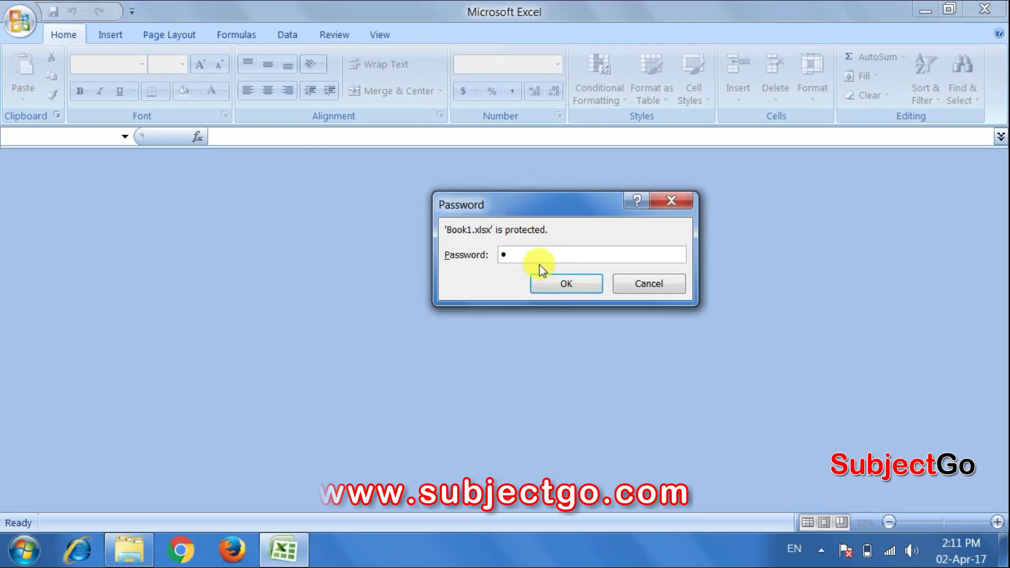
pyautogui.click(566, 284)
pyautogui.write('1')
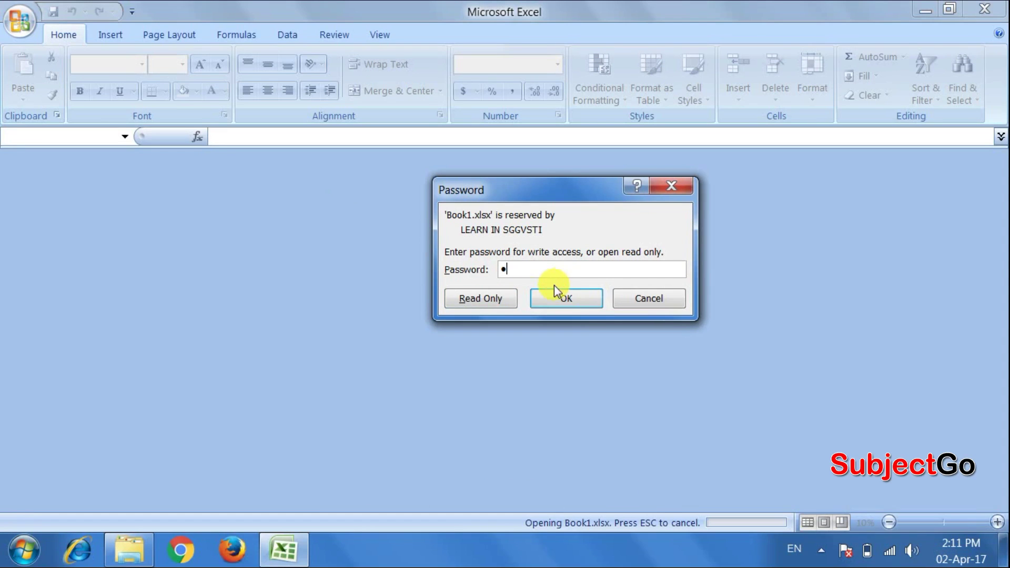
pyautogui.click(552, 296)
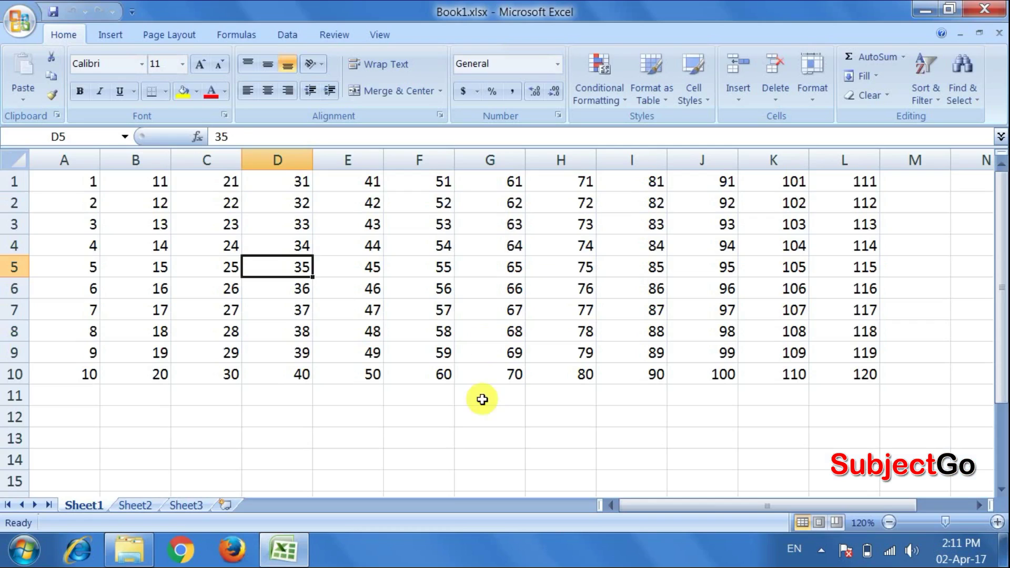
# Enter rgfhhg in cell G13 and gfdhf in cell E12
pyautogui.click(476, 434)
pyautogui.write('rgfhhg')
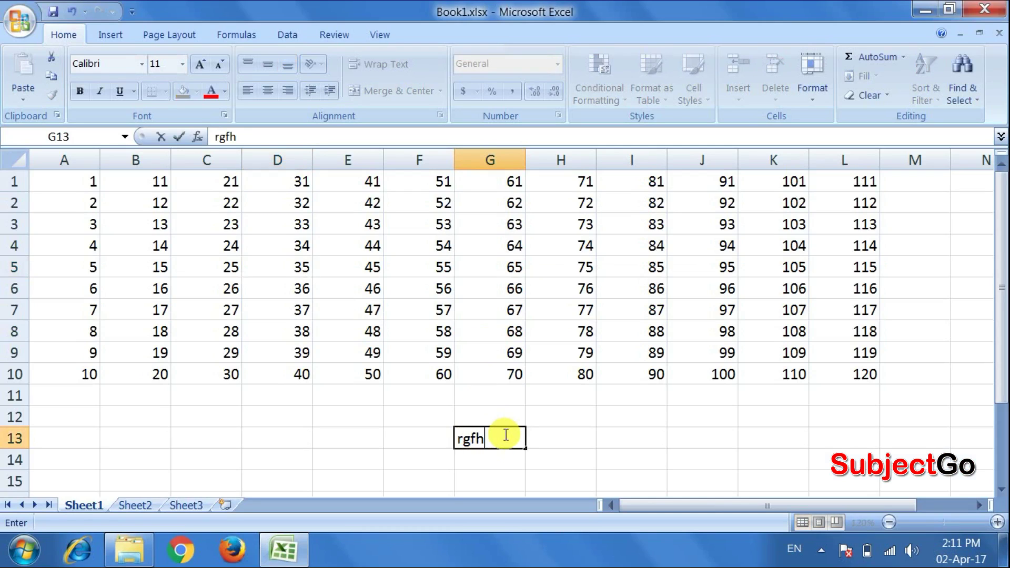
pyautogui.click(364, 417)
pyautogui.write('gfdhf')
# Save the edited workbook as Book1.xlsx in the Pictures library, replacing the existing file
pyautogui.click(20, 20)
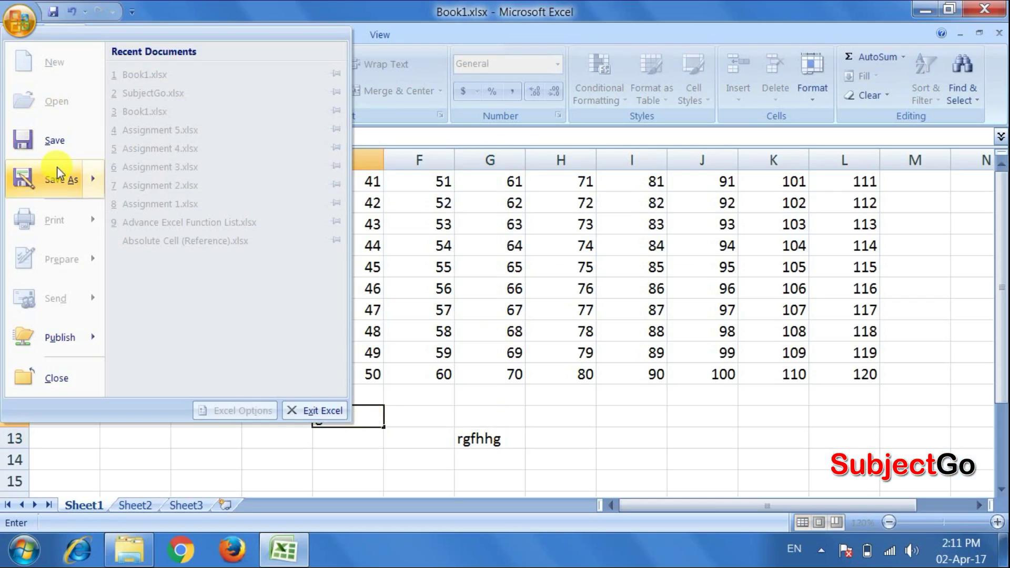
pyautogui.click(58, 170)
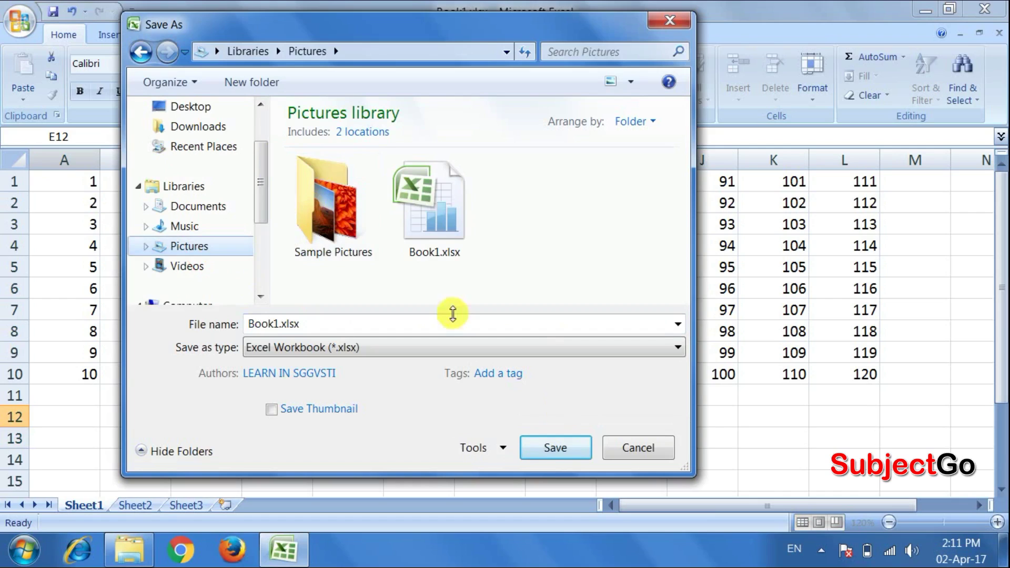
pyautogui.click(577, 447)
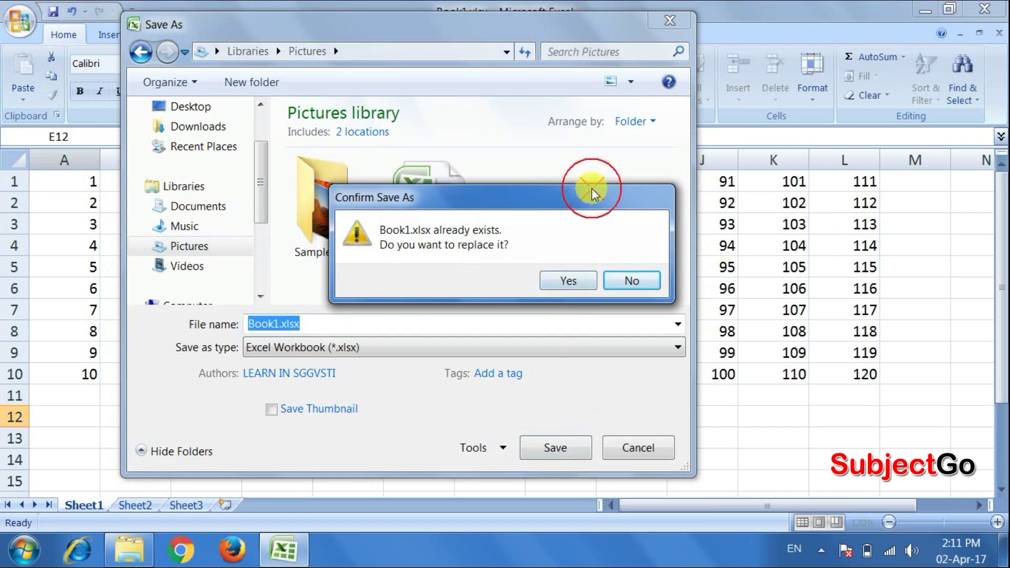
pyautogui.moveTo(570, 198); pyautogui.dragTo(765, 136)
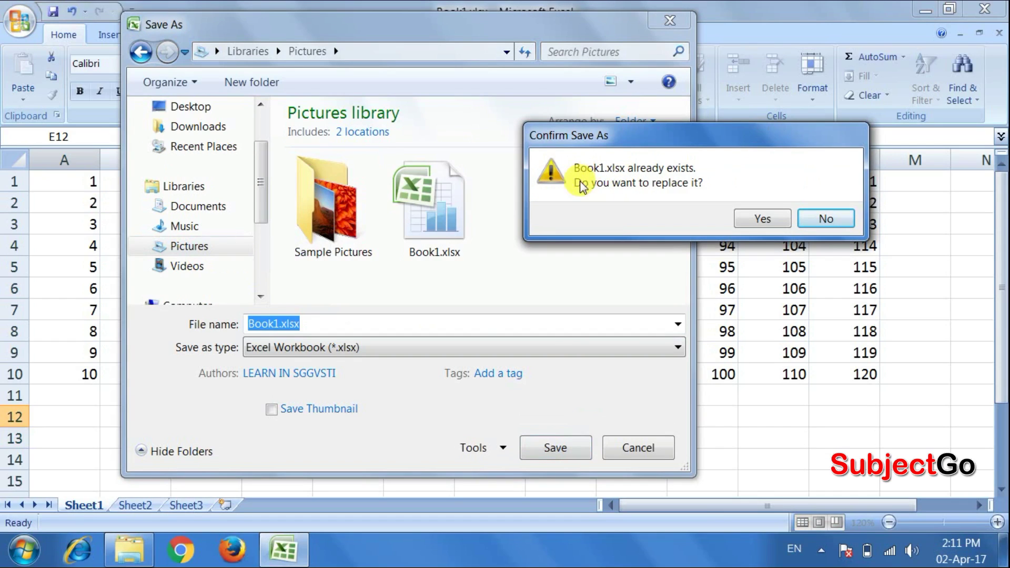
pyautogui.click(765, 218)
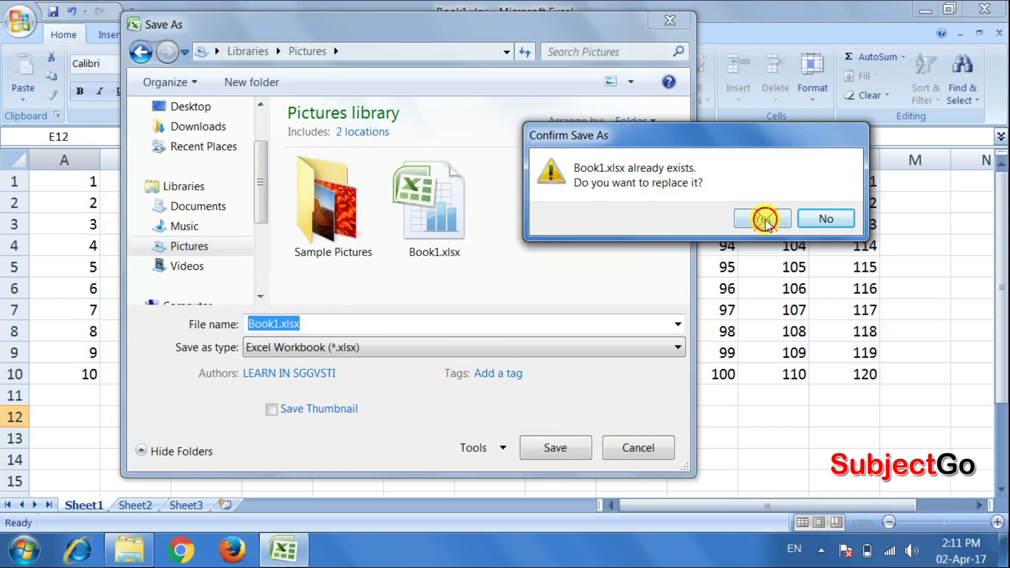
pyautogui.click(486, 252)
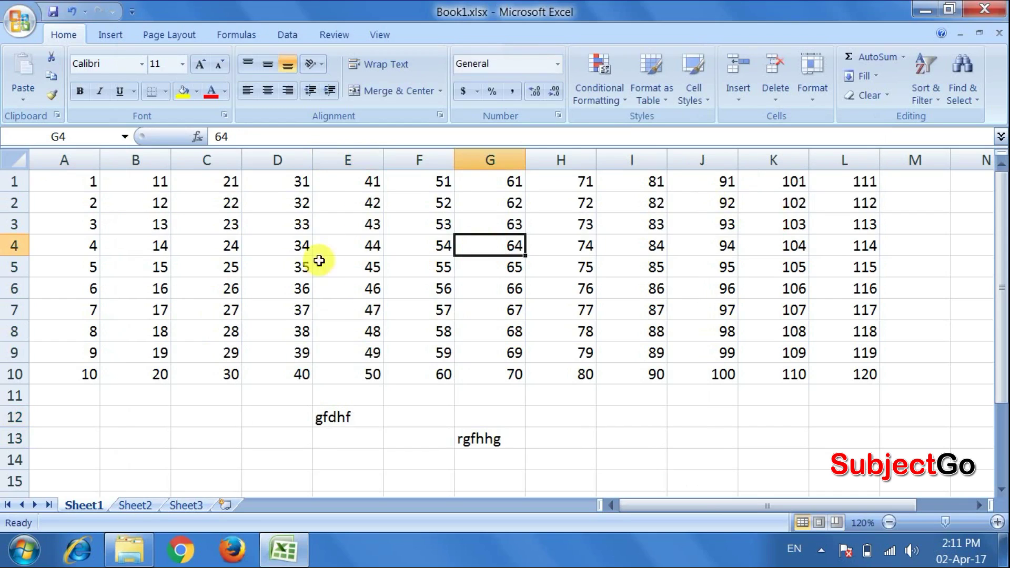
pyautogui.click(20, 21)
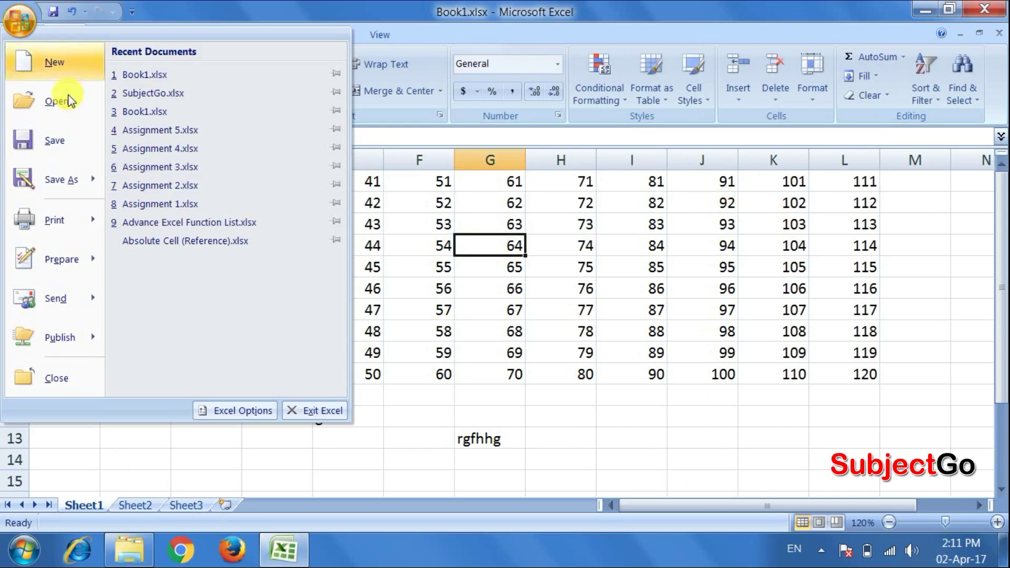
pyautogui.click(59, 181)
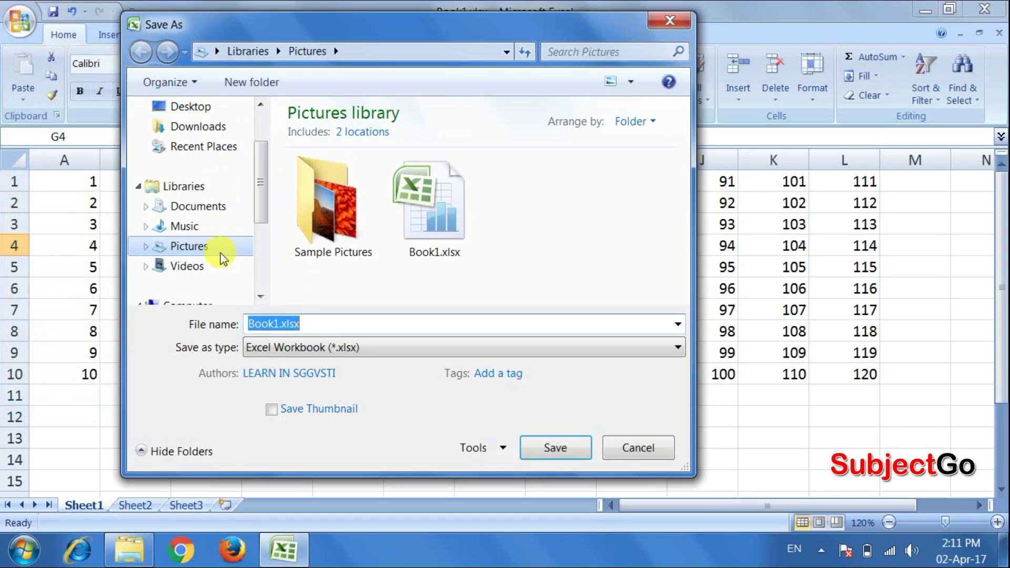
pyautogui.click(479, 448)
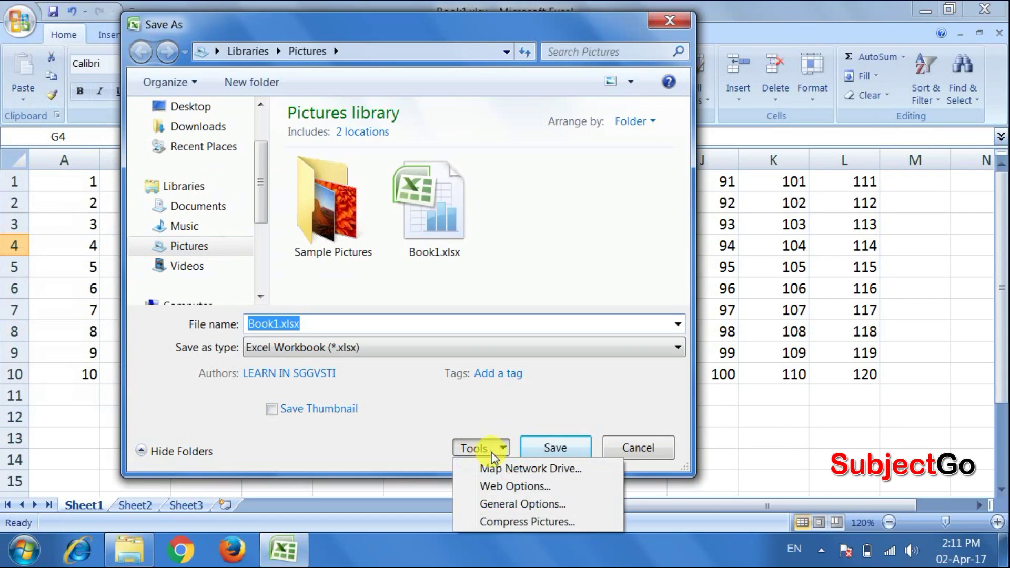
pyautogui.click(536, 504)
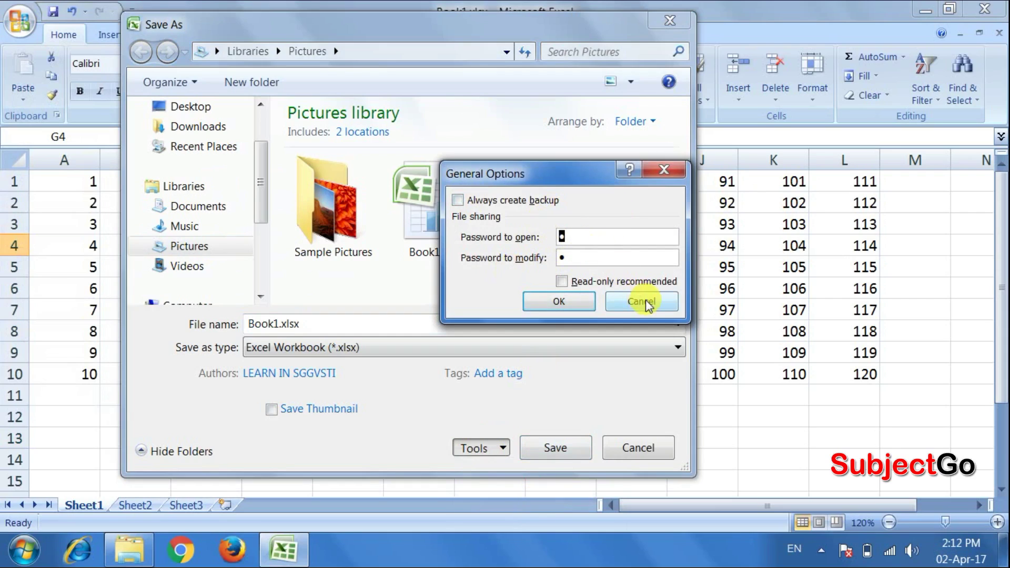
pyautogui.click(663, 170)
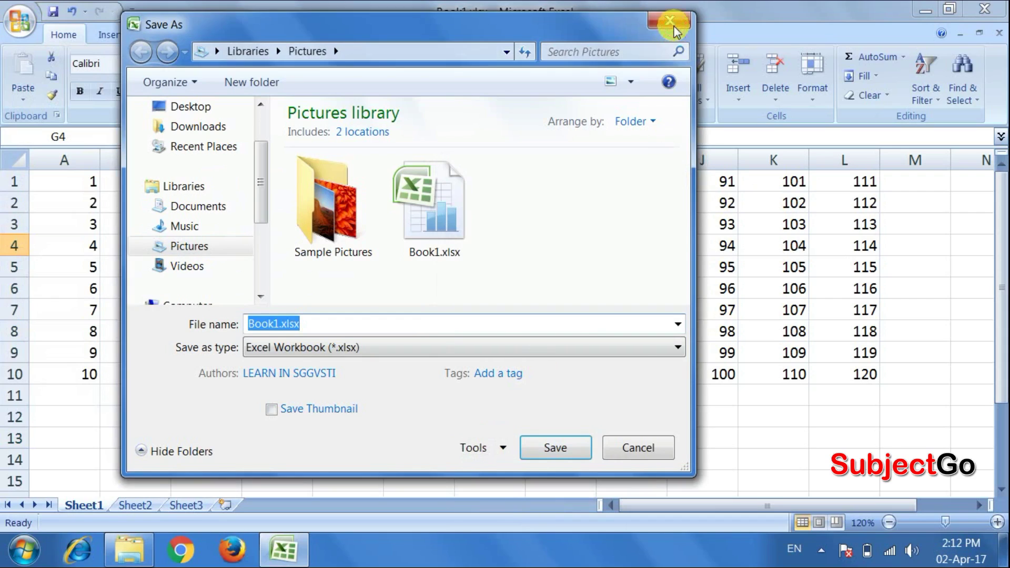
pyautogui.click(671, 24)
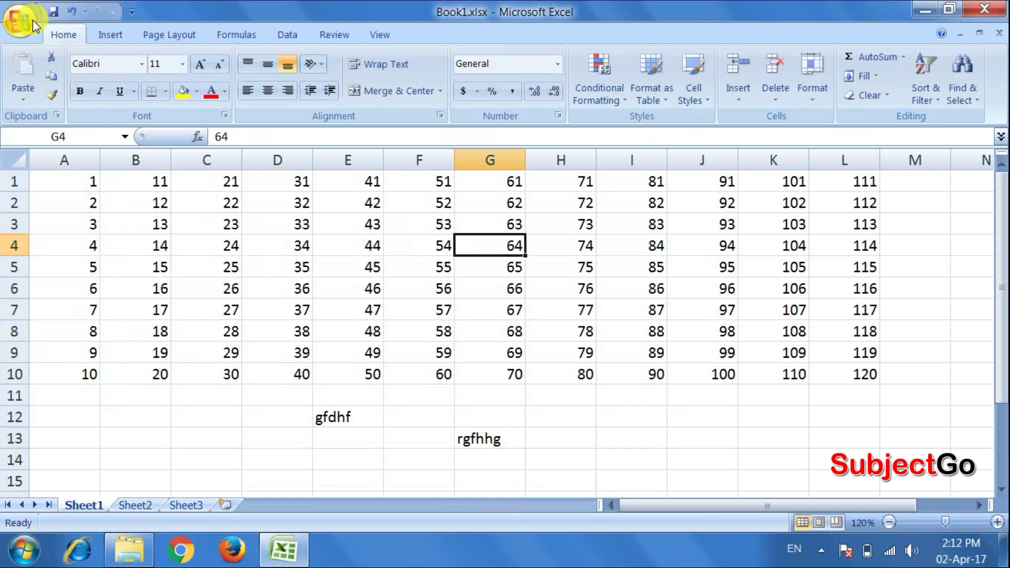
# Clear the passwords to open and to modify in the General Options for saving, and save over the existing Book1.xlsx
pyautogui.click(21, 20)
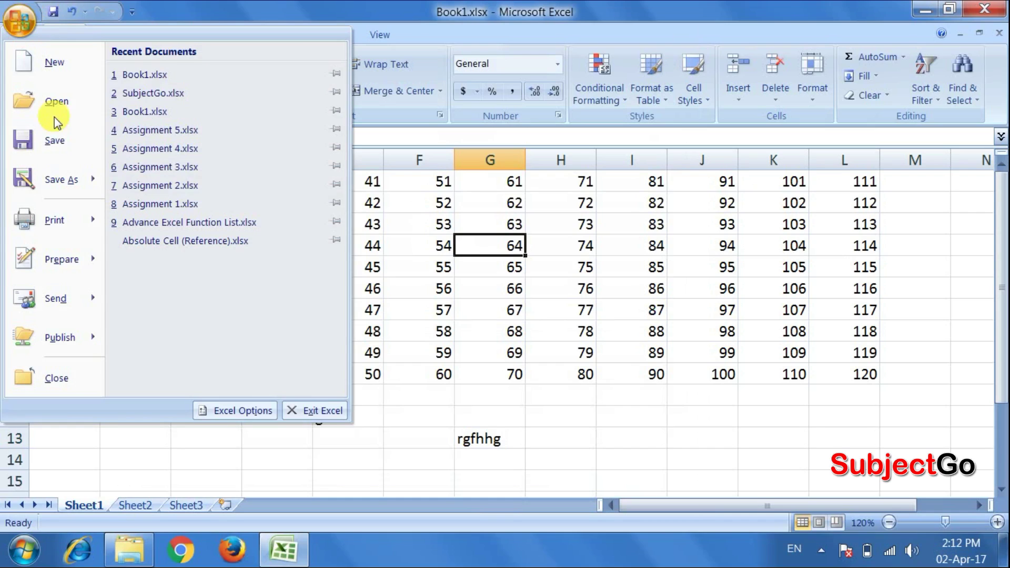
pyautogui.click(52, 184)
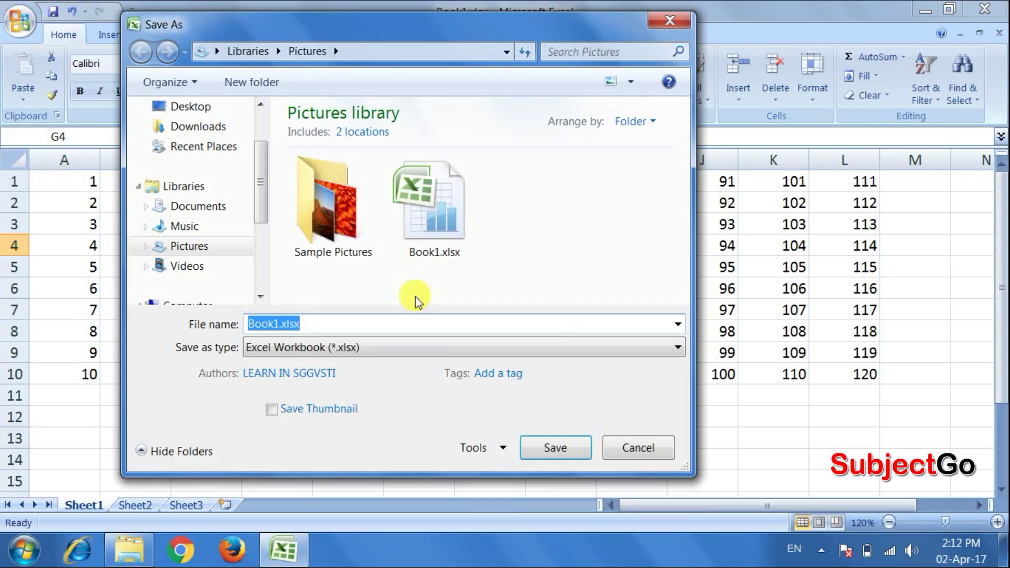
pyautogui.click(499, 452)
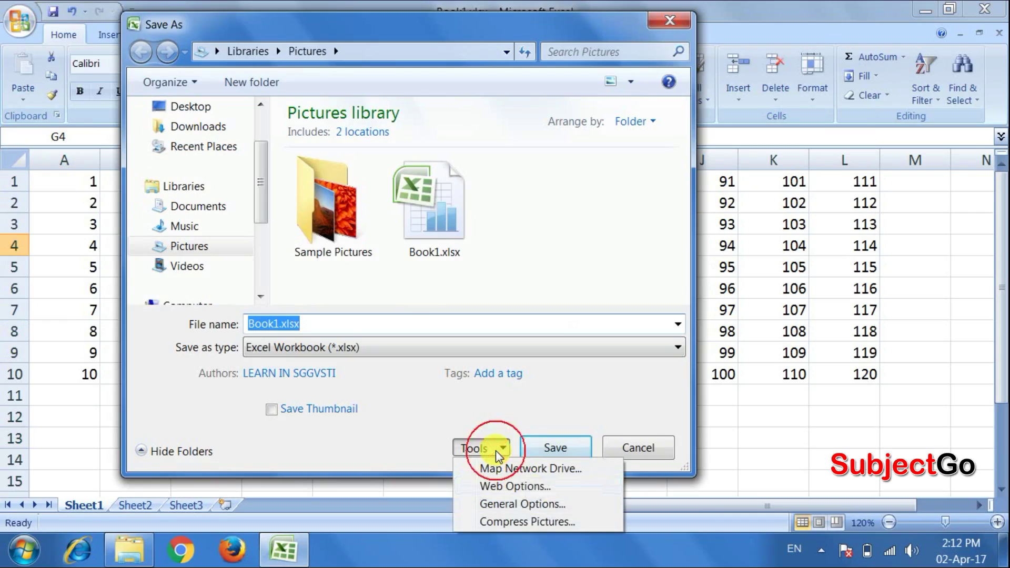
pyautogui.click(536, 501)
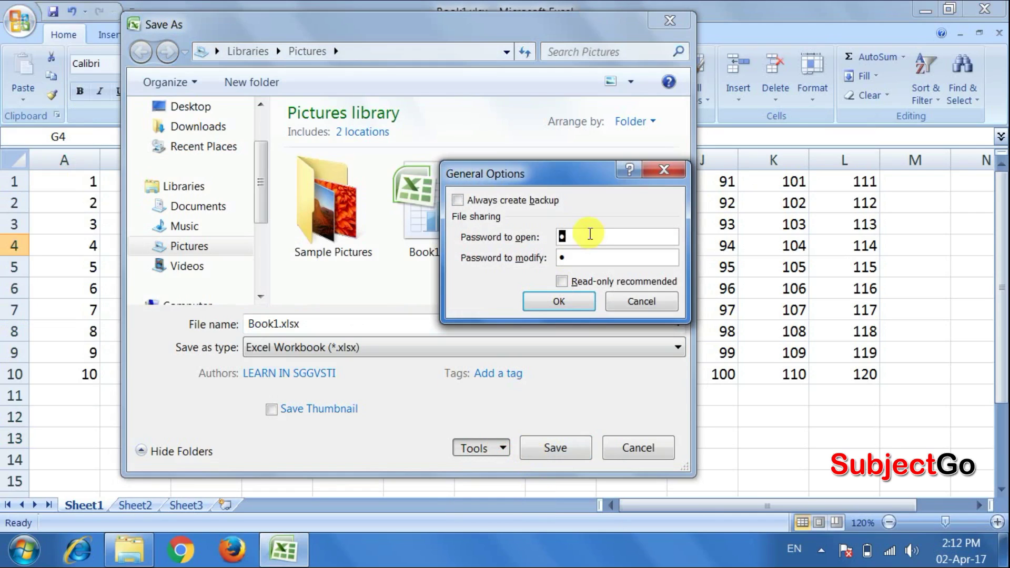
pyautogui.press('BackSpace')
pyautogui.moveTo(576, 255); pyautogui.dragTo(551, 254)
pyautogui.press('BackSpace')
pyautogui.click(559, 301)
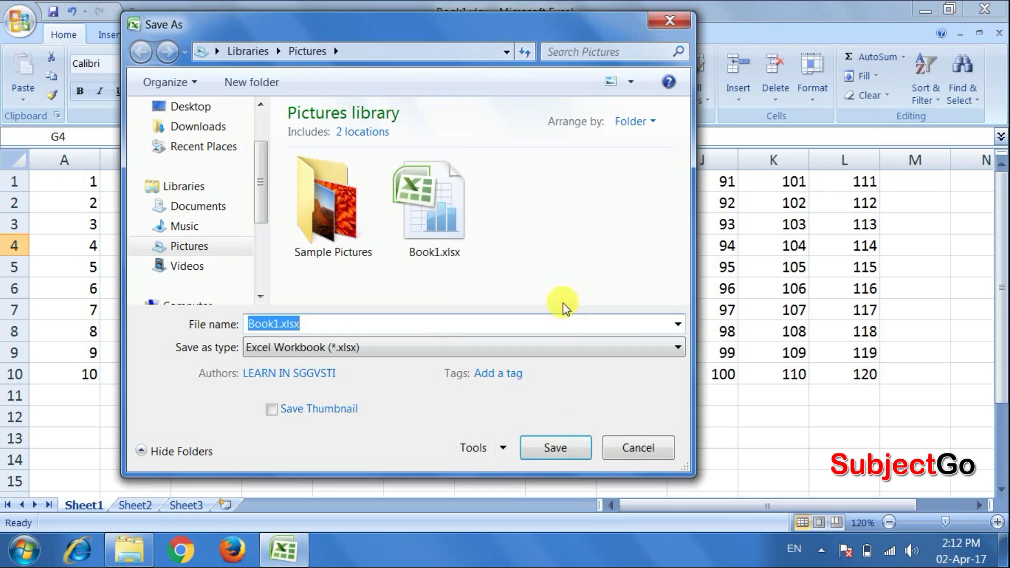
pyautogui.click(553, 450)
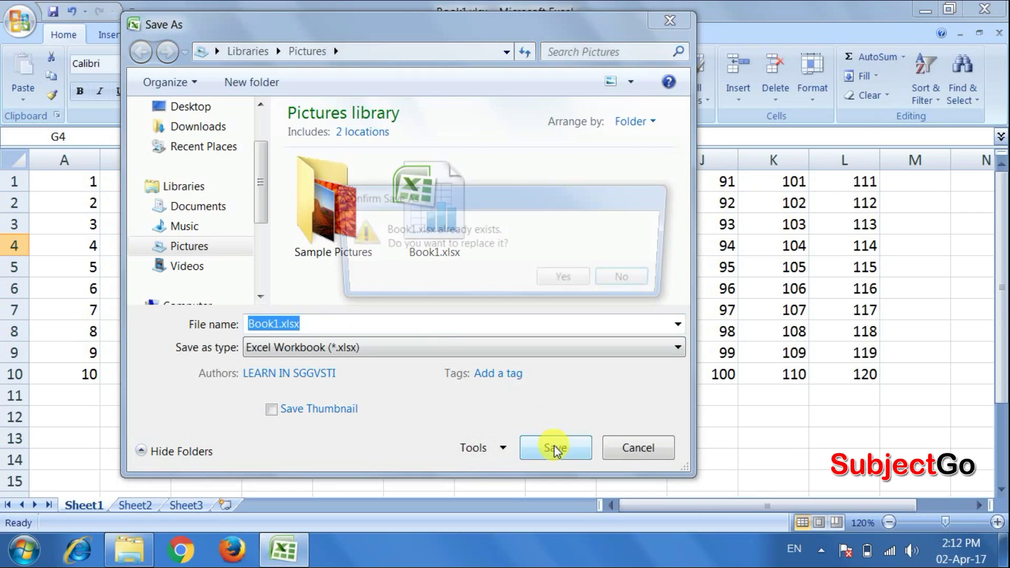
pyautogui.click(569, 280)
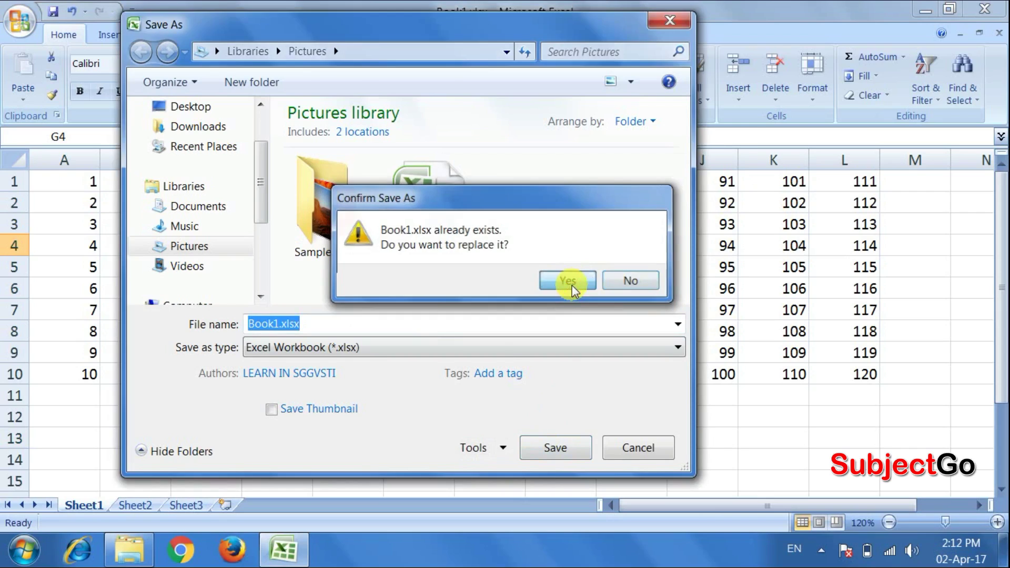
# Close the workbook and reopen Book1.xlsx from the Pictures library
pyautogui.click(974, 7)
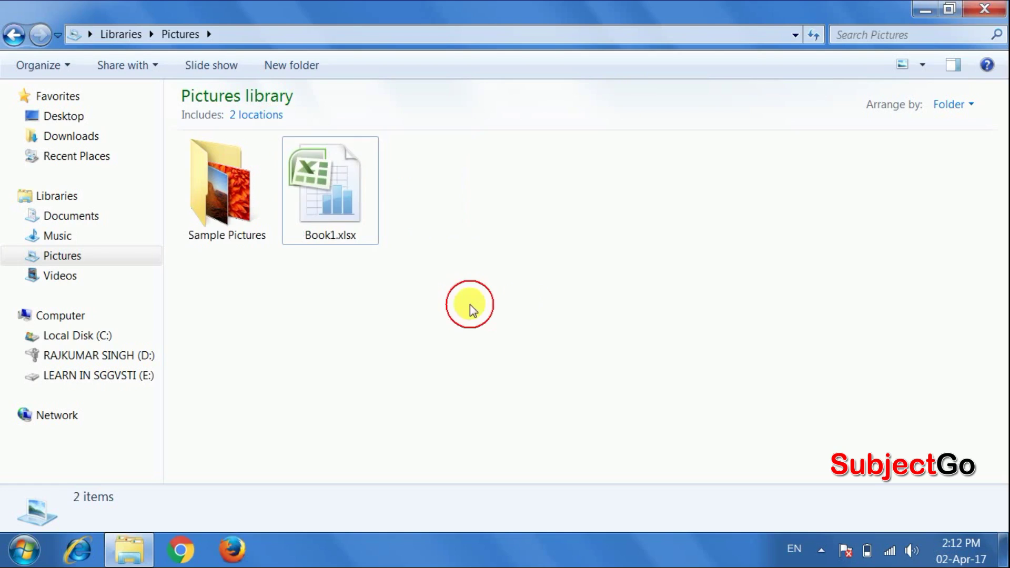
pyautogui.click(321, 203)
pyautogui.doubleClick(319, 201)
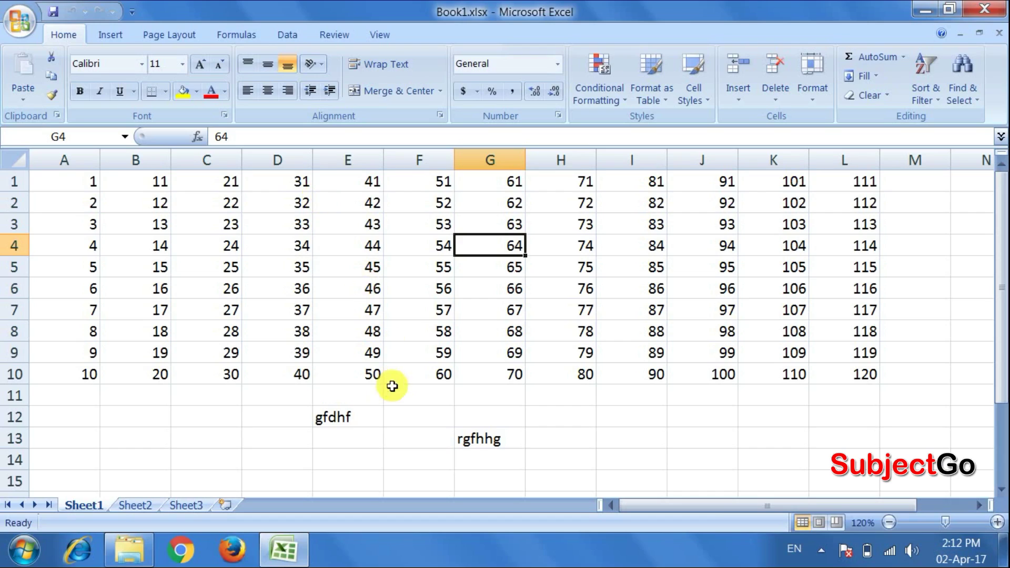
pyautogui.click(566, 417)
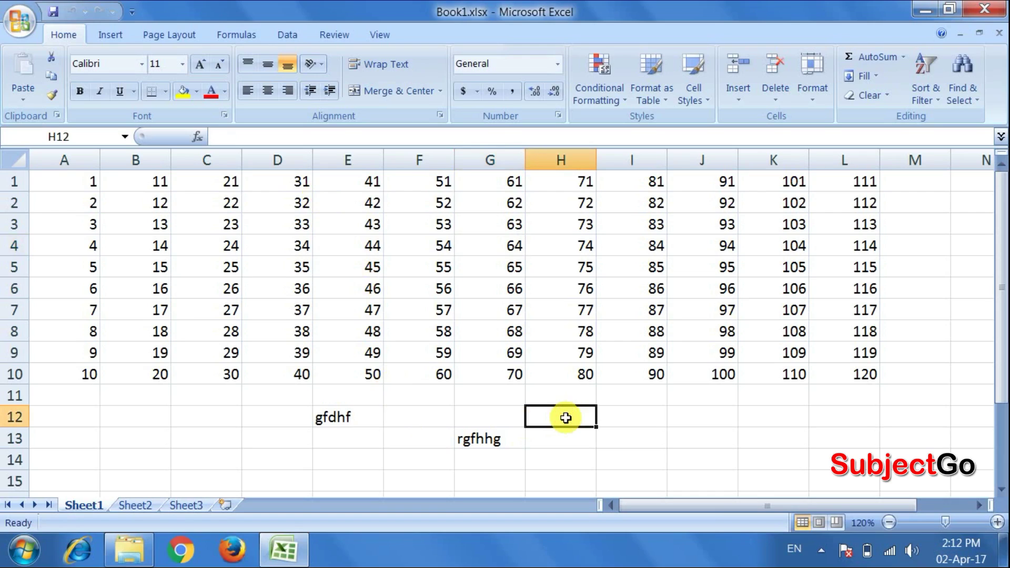
pyautogui.click(651, 398)
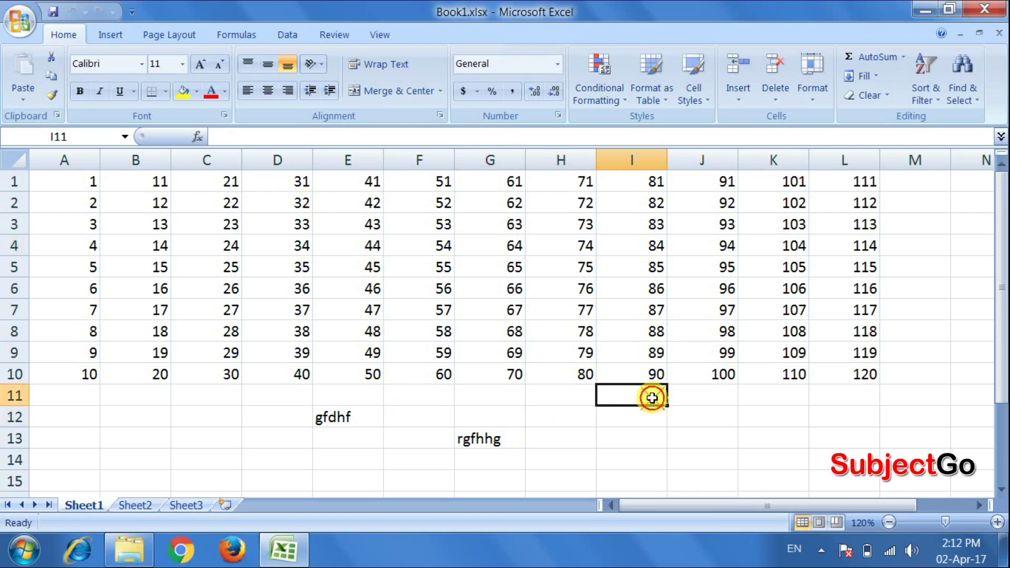
pyautogui.click(708, 401)
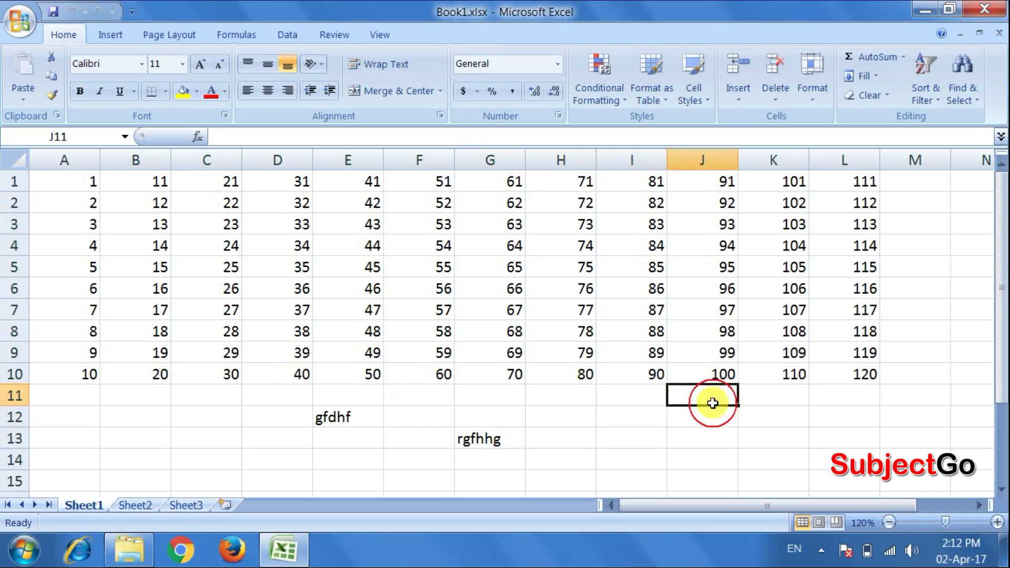
# Open the General Options for saving the workbook to check the passwords to open and to modify
pyautogui.click(20, 20)
pyautogui.click(51, 170)
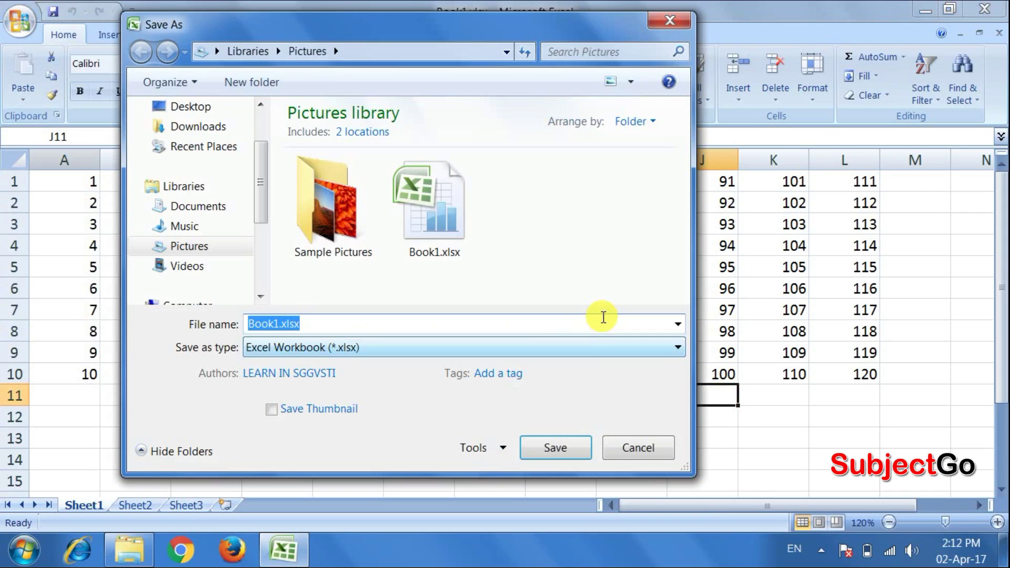
pyautogui.click(485, 446)
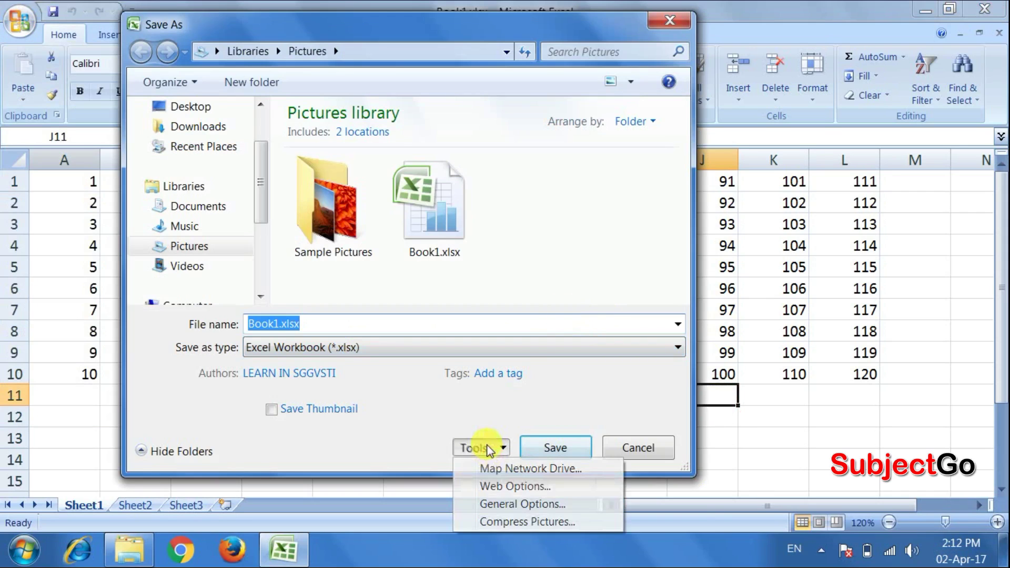
pyautogui.click(507, 500)
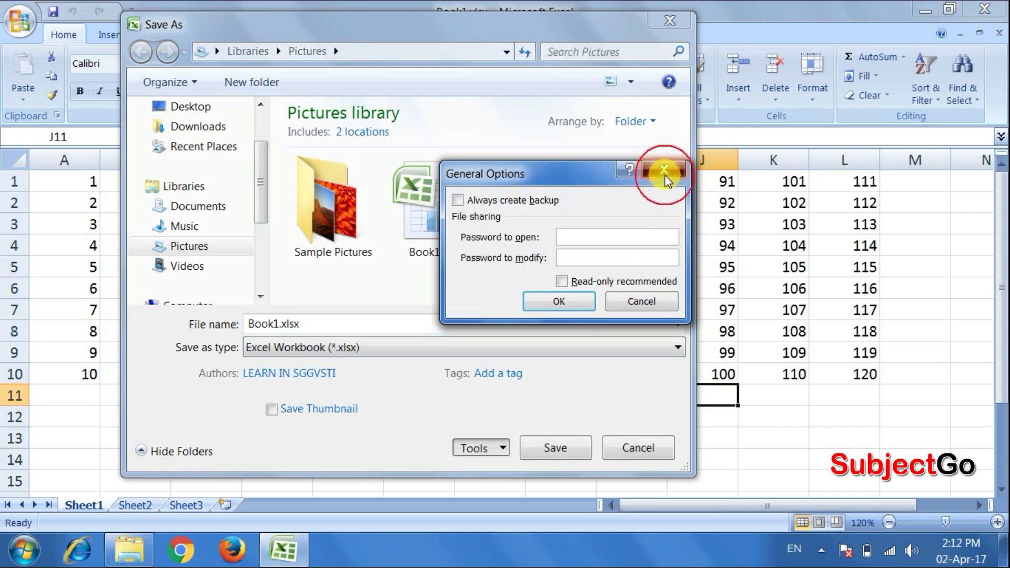